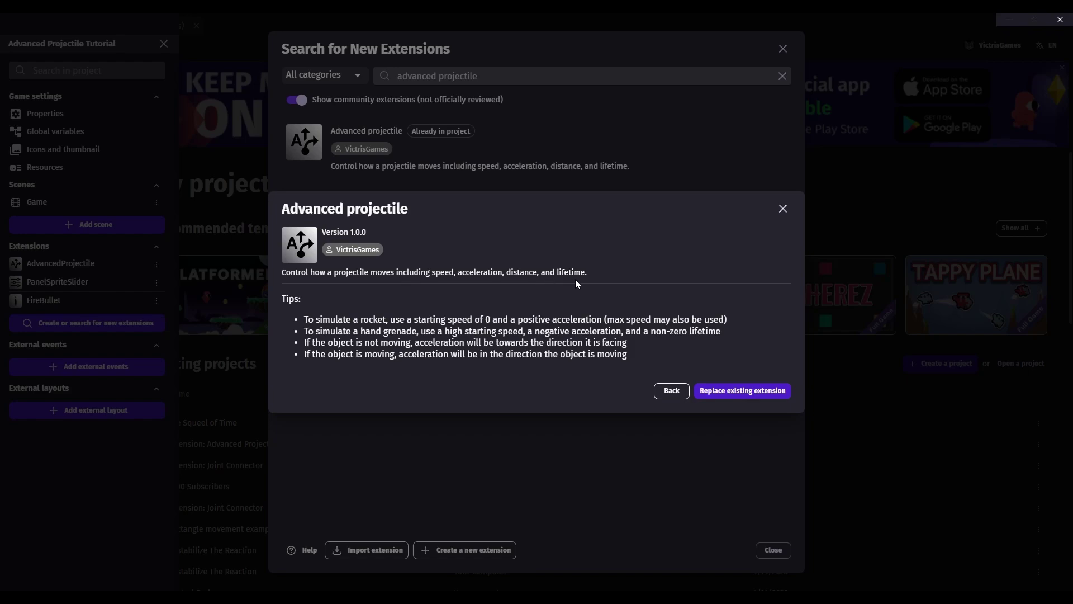
# Close the Advanced projectile extension details and the project drawer to reveal the Home page.
pyautogui.press('Escape')
pyautogui.press('Escape')
pyautogui.click(255, 191)
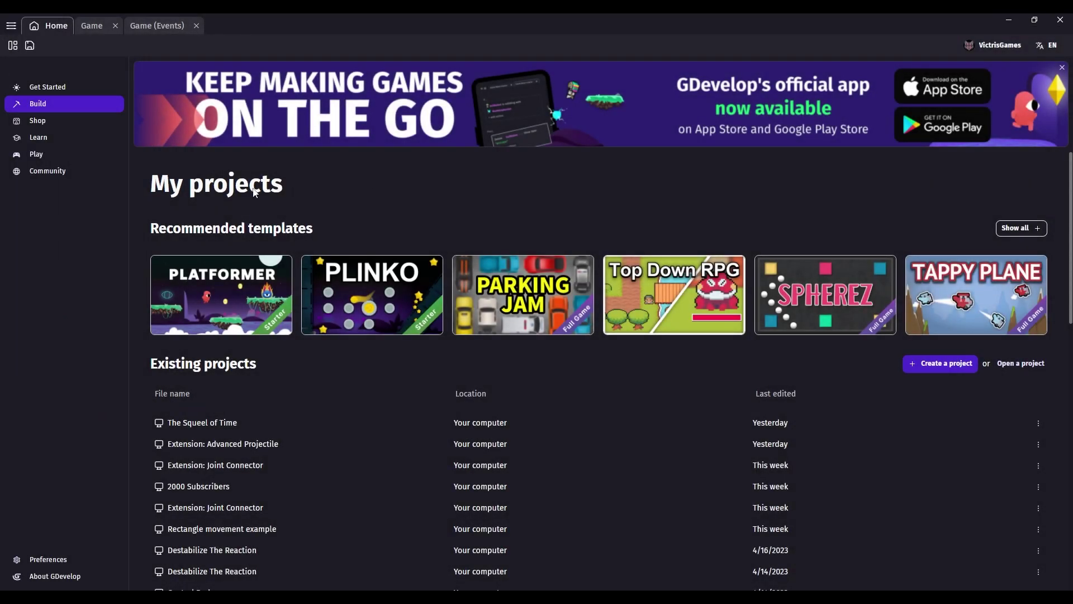
# Preview the Game scene and fire green projectiles right, upper left and upper right.
pyautogui.click(79, 23)
pyautogui.click(143, 27)
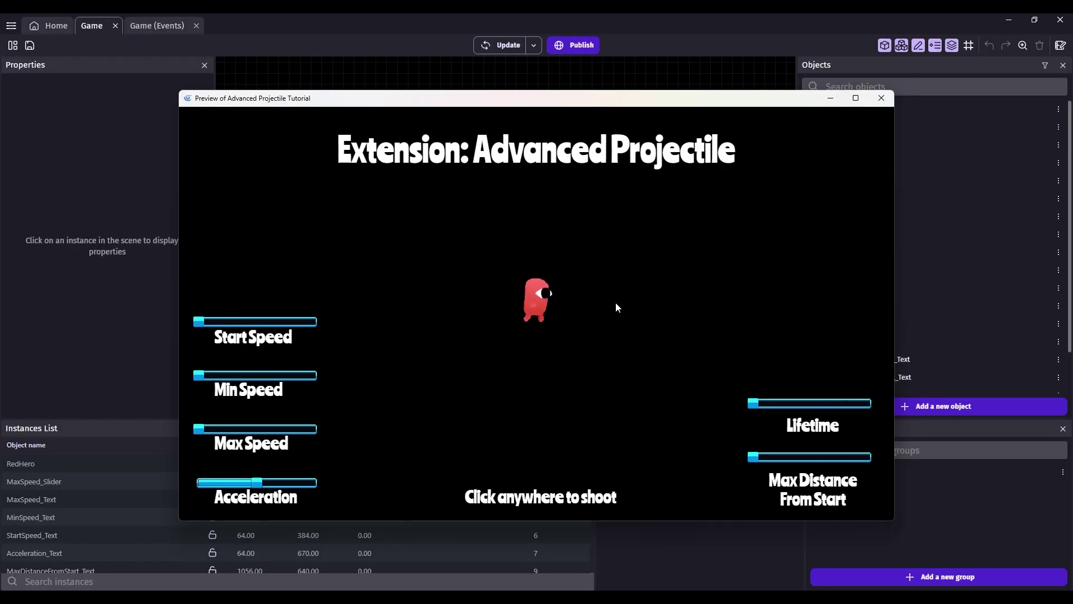
pyautogui.click(616, 303)
pyautogui.click(621, 305)
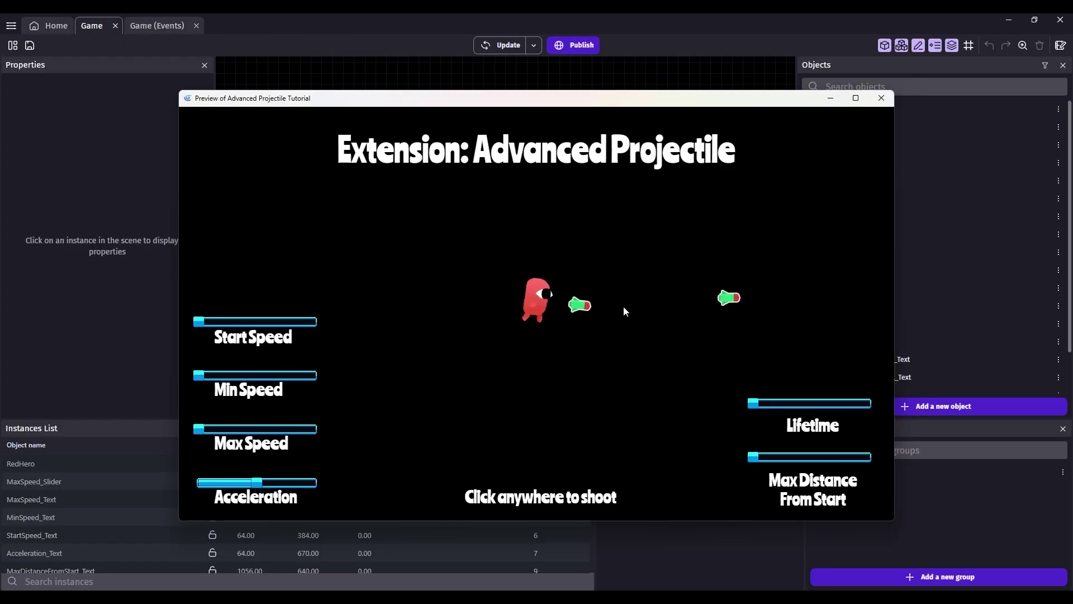
pyautogui.click(628, 293)
pyautogui.click(630, 298)
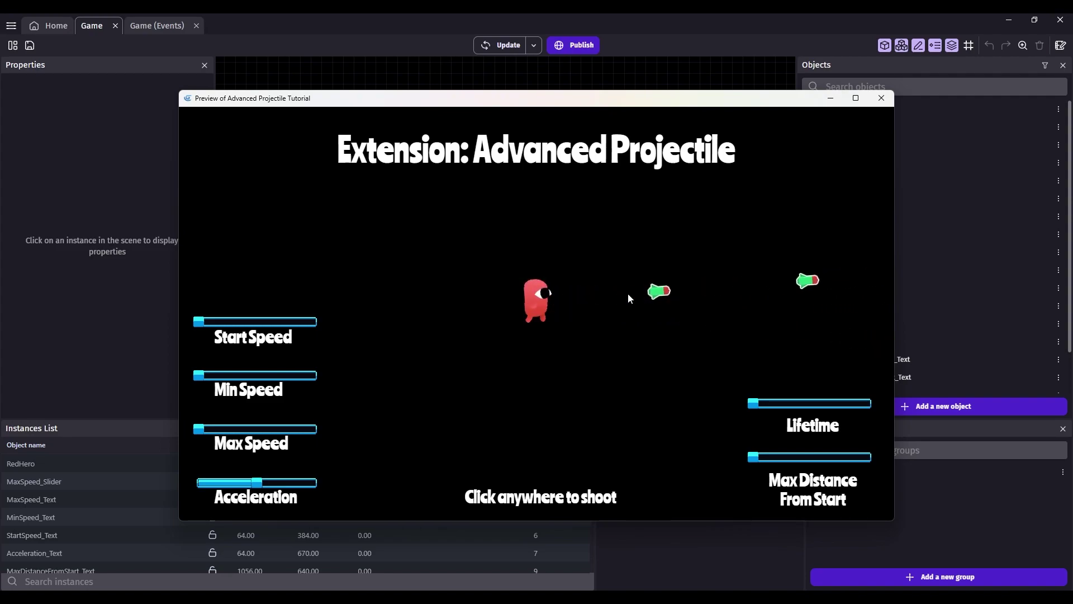
pyautogui.click(628, 293)
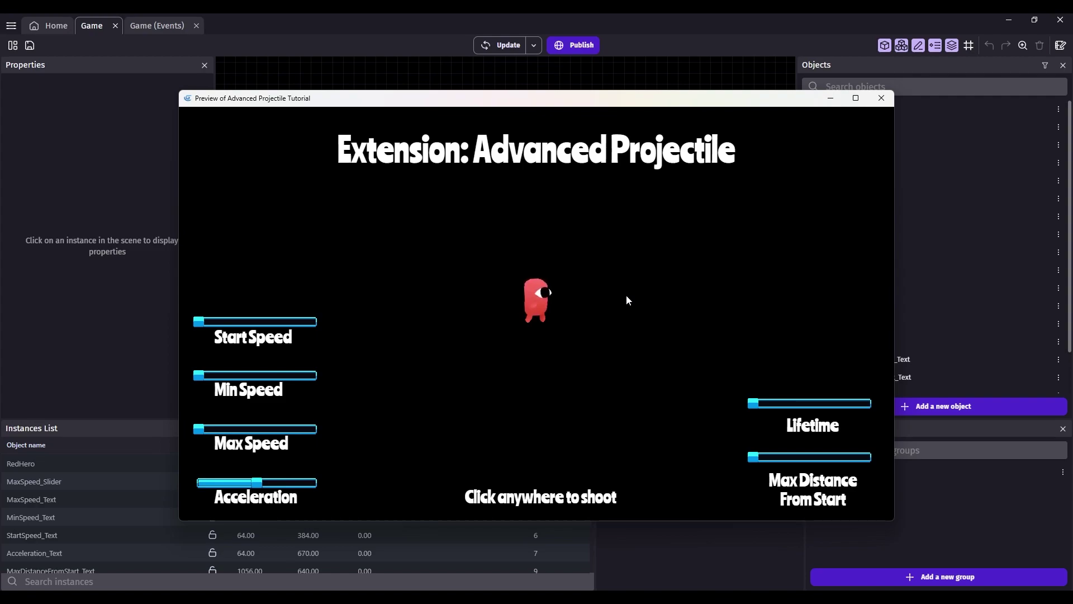
pyautogui.click(627, 297)
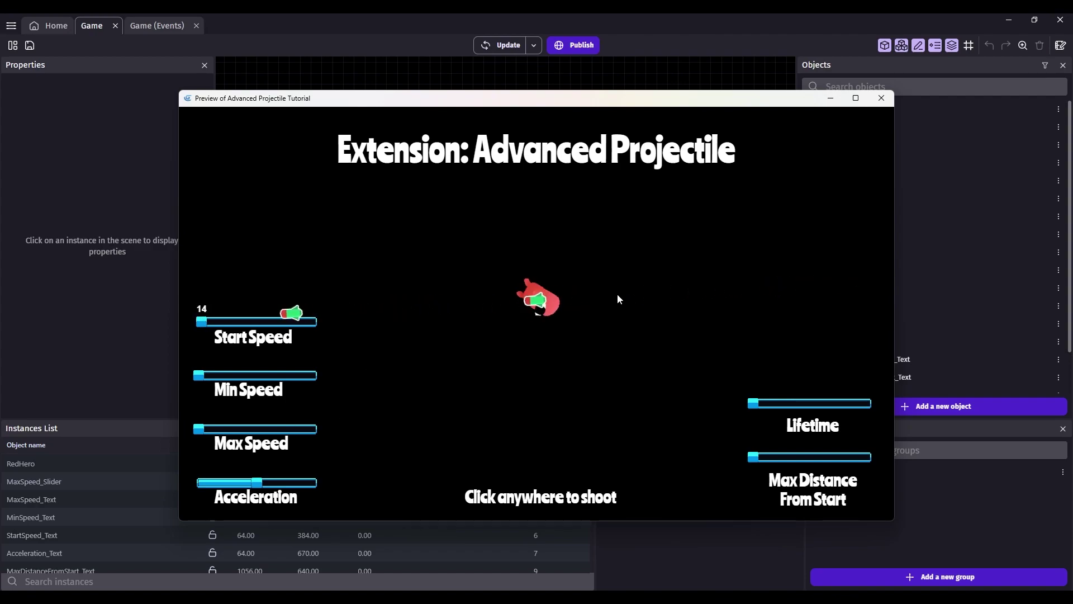
pyautogui.click(501, 249)
pyautogui.click(562, 267)
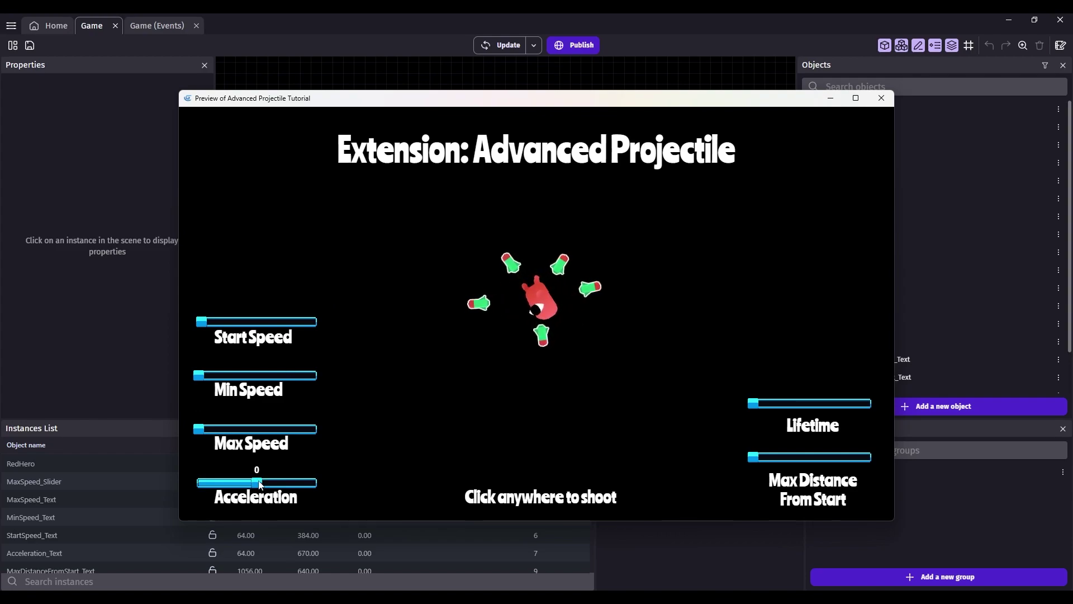
# Raise Acceleration to its maximum and fire projectiles left, right and diagonally.
pyautogui.moveTo(257, 482); pyautogui.dragTo(347, 489)
pyautogui.click(563, 291)
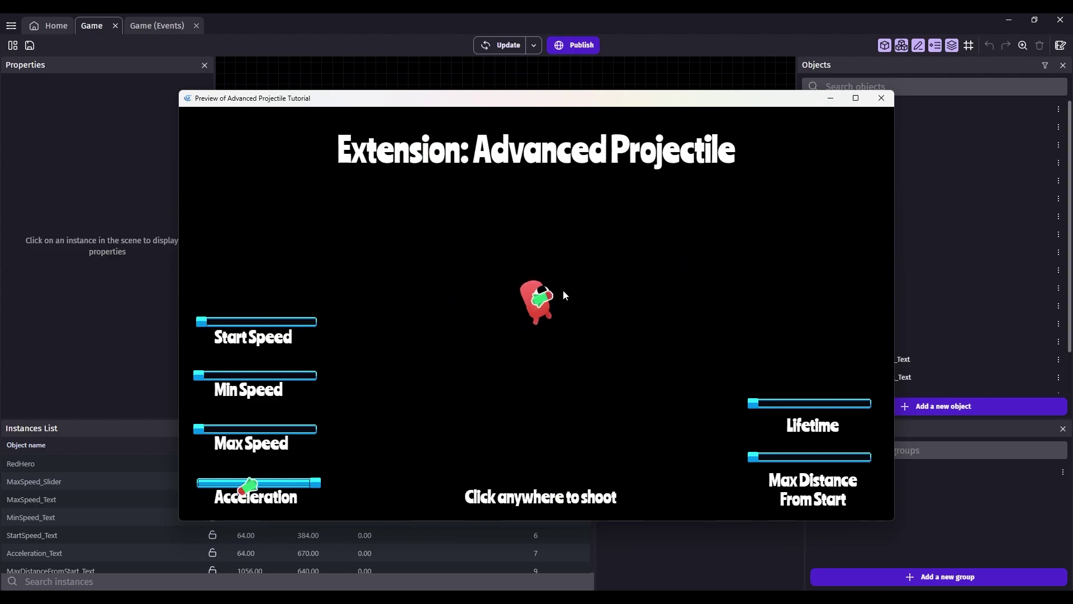
pyautogui.click(573, 300)
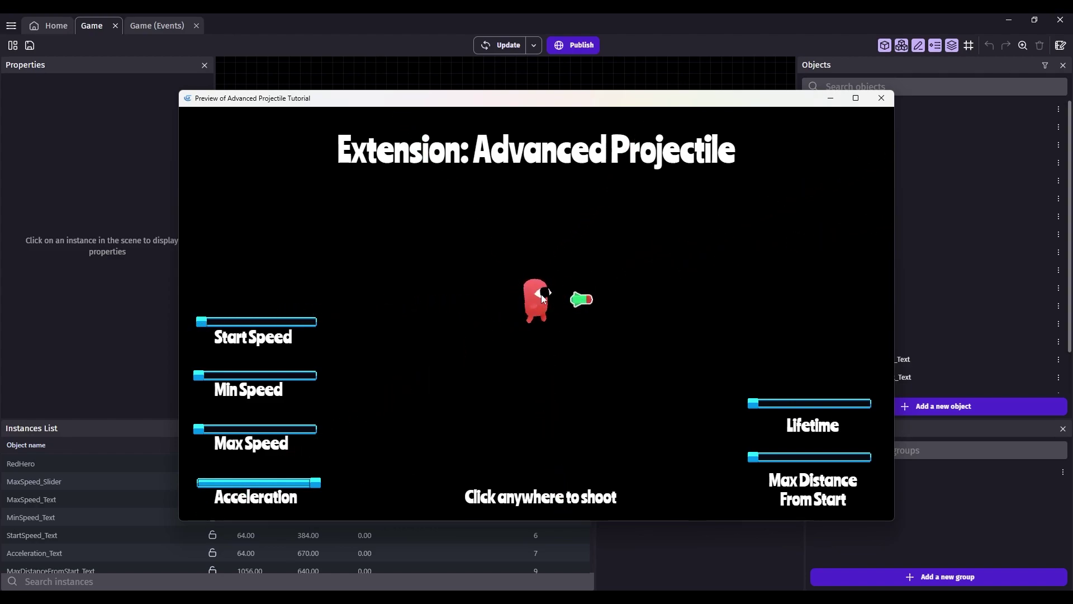
pyautogui.click(466, 294)
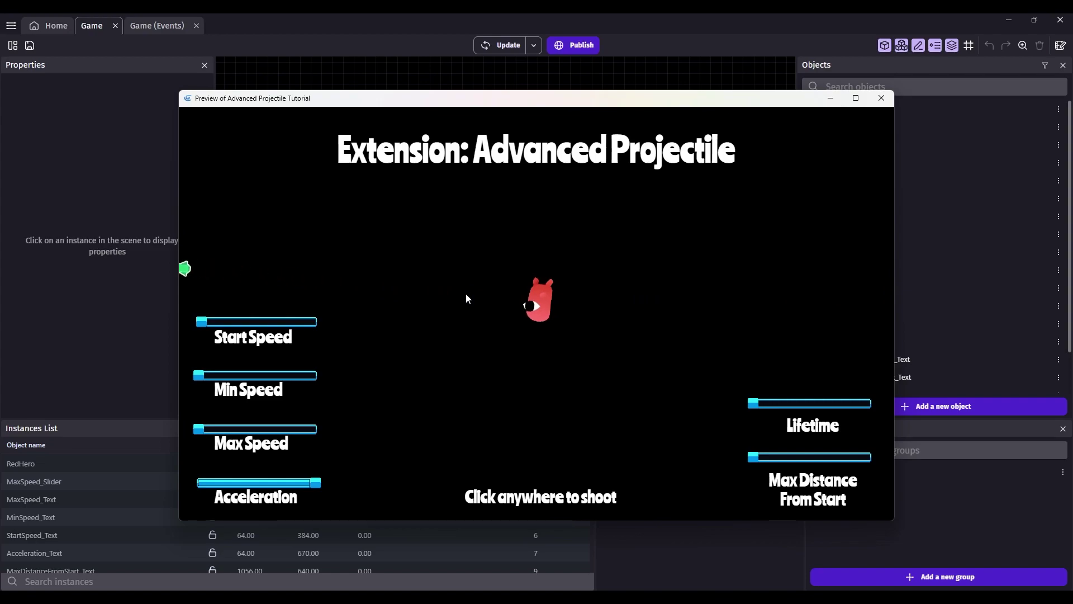
pyautogui.click(461, 272)
pyautogui.click(615, 266)
pyautogui.click(623, 291)
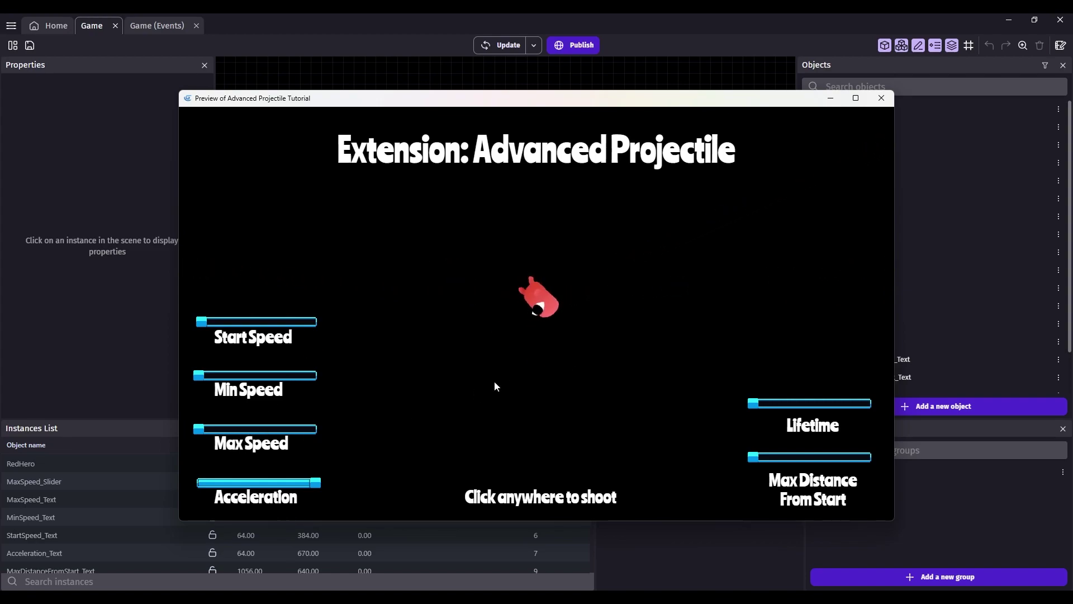
# Fire test shots while adjusting the Max Speed slider several times.
pyautogui.click(617, 298)
pyautogui.moveTo(237, 429); pyautogui.dragTo(223, 428)
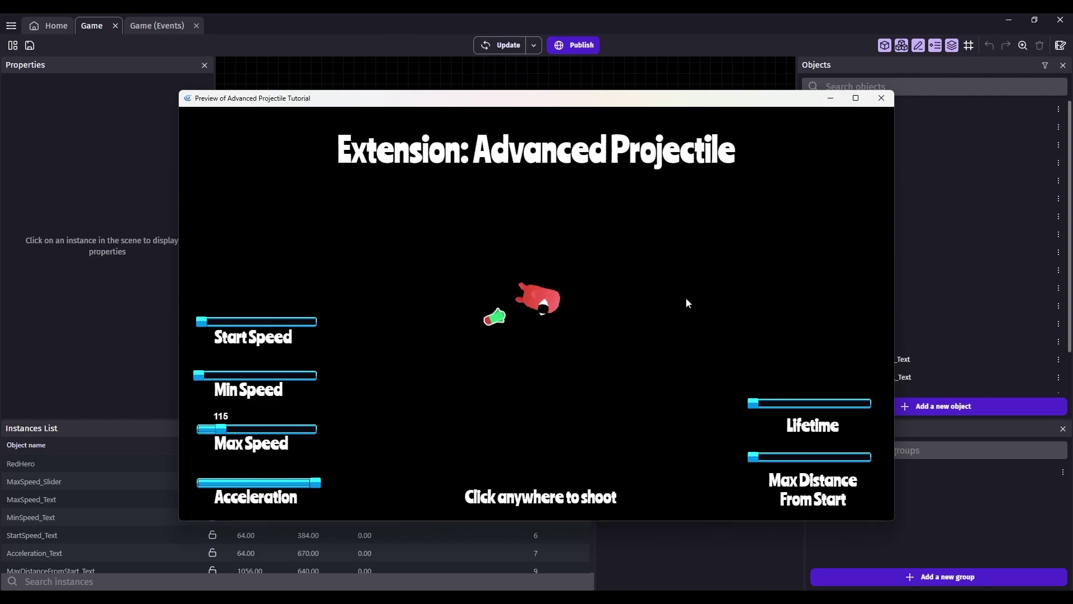
pyautogui.click(657, 268)
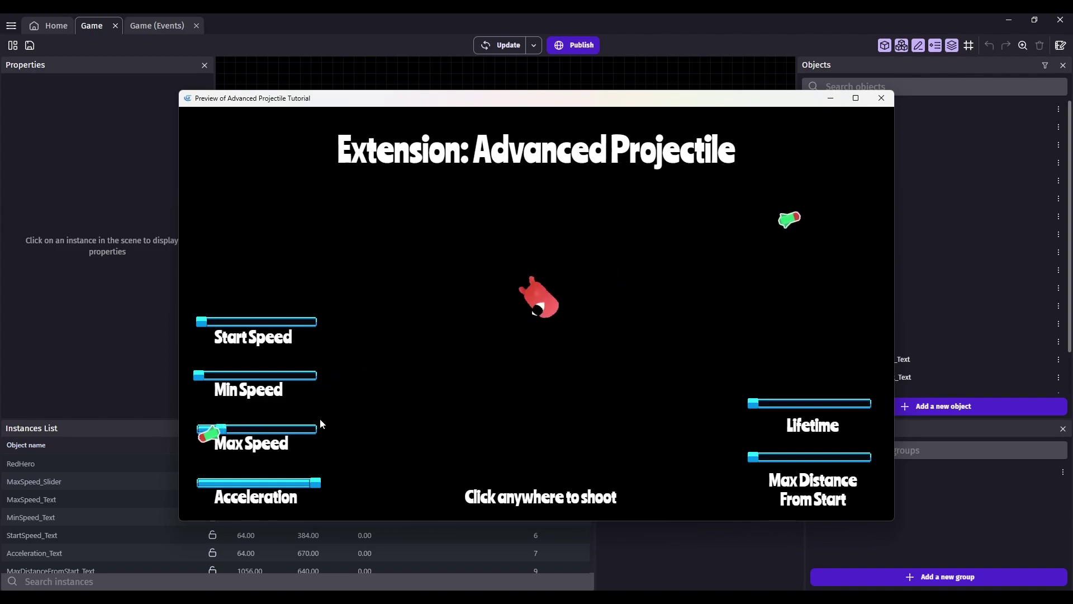
pyautogui.moveTo(221, 429); pyautogui.dragTo(242, 429)
pyautogui.click(643, 242)
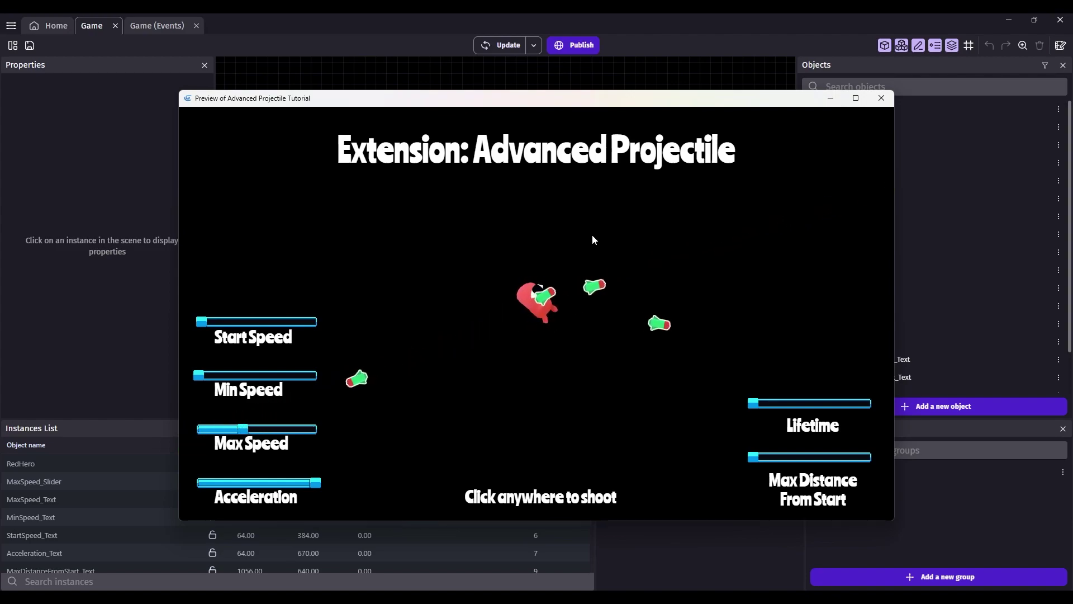
pyautogui.click(604, 246)
pyautogui.moveTo(242, 429); pyautogui.dragTo(197, 431)
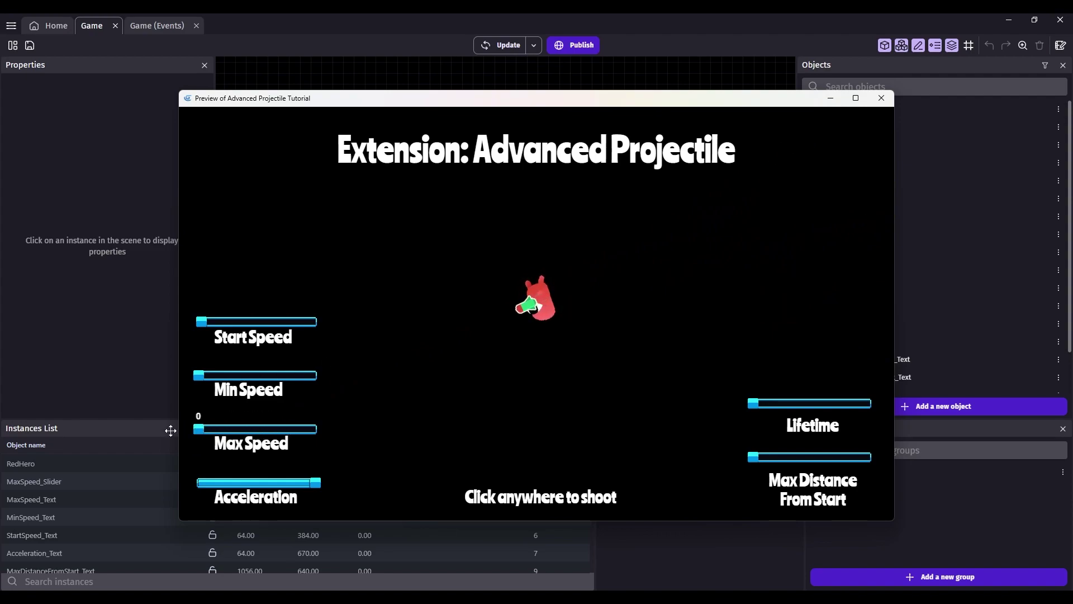
# Set Start Speed to 500, drop Acceleration to its minimum, and fire more shots.
pyautogui.moveTo(202, 322); pyautogui.dragTo(338, 334)
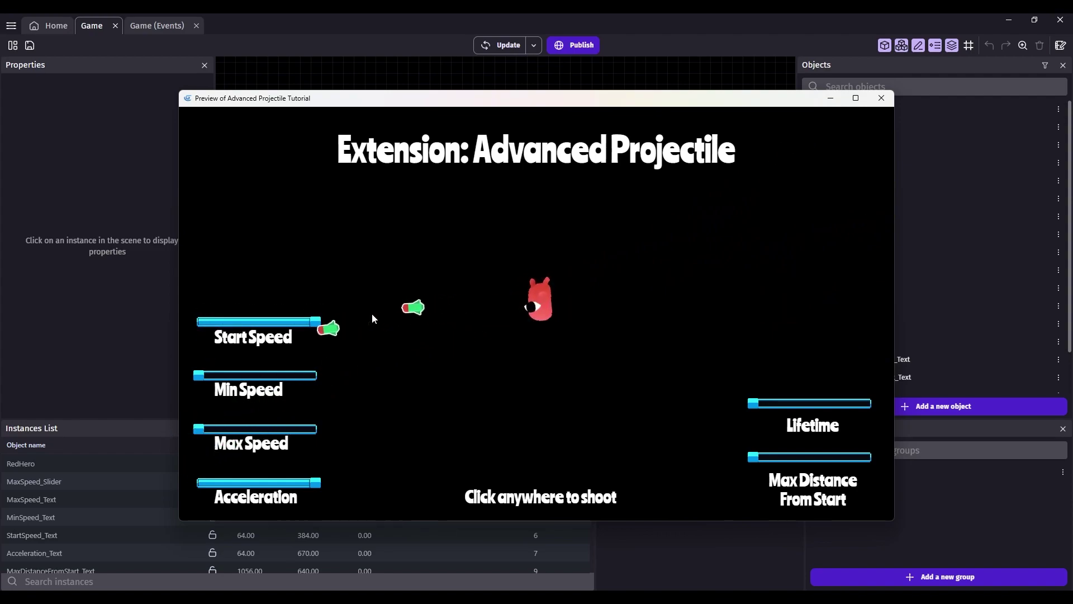
pyautogui.moveTo(314, 483); pyautogui.dragTo(198, 484)
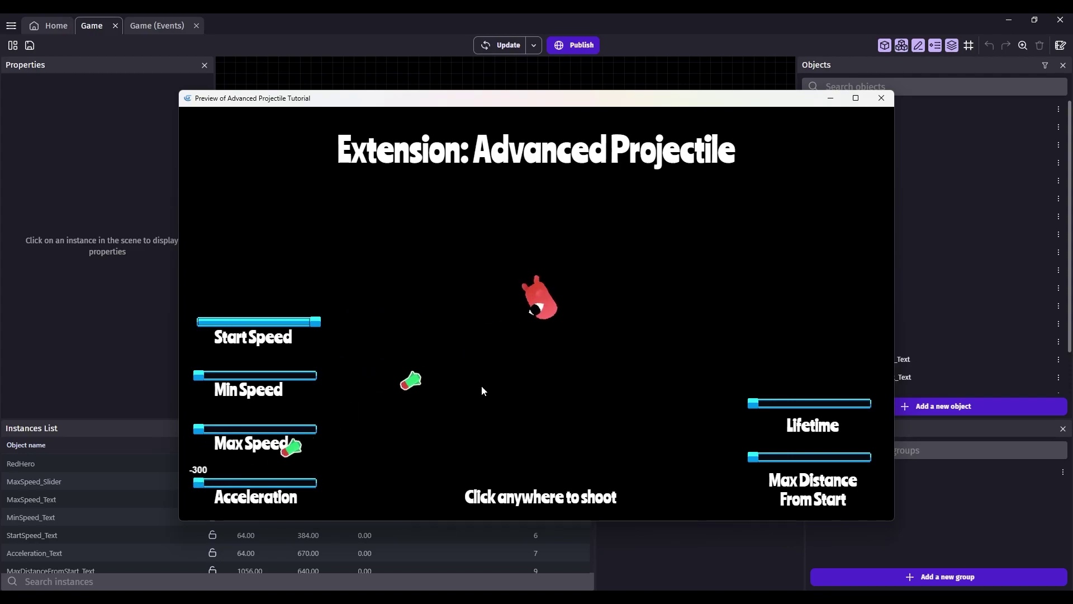
pyautogui.click(653, 269)
pyautogui.click(672, 305)
pyautogui.click(592, 239)
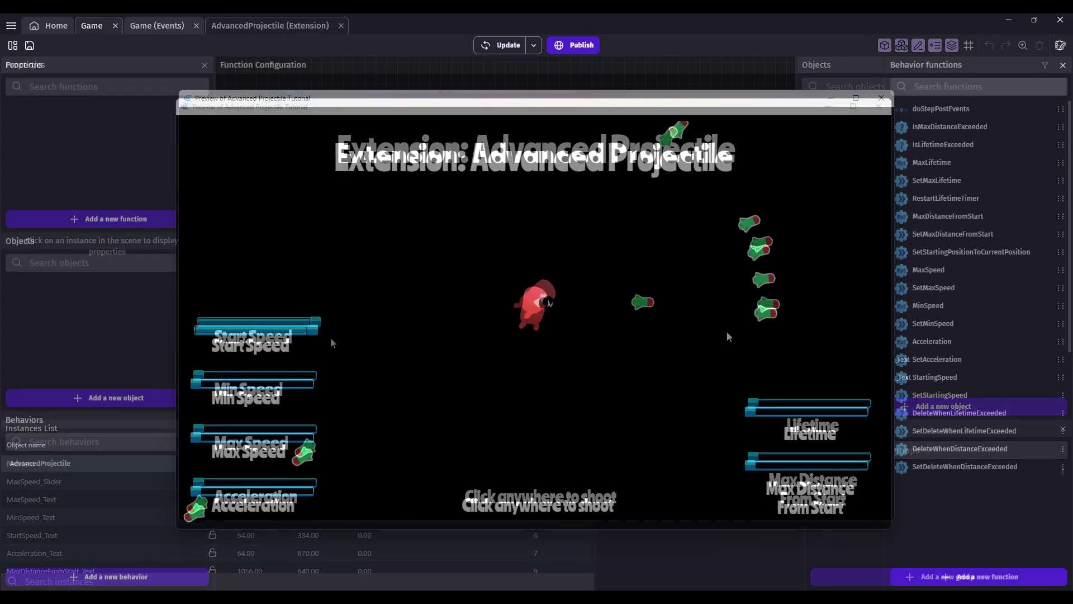
# With Acceleration kept at -300, fire projectiles lower right, right, upper left and left.
pyautogui.click(699, 313)
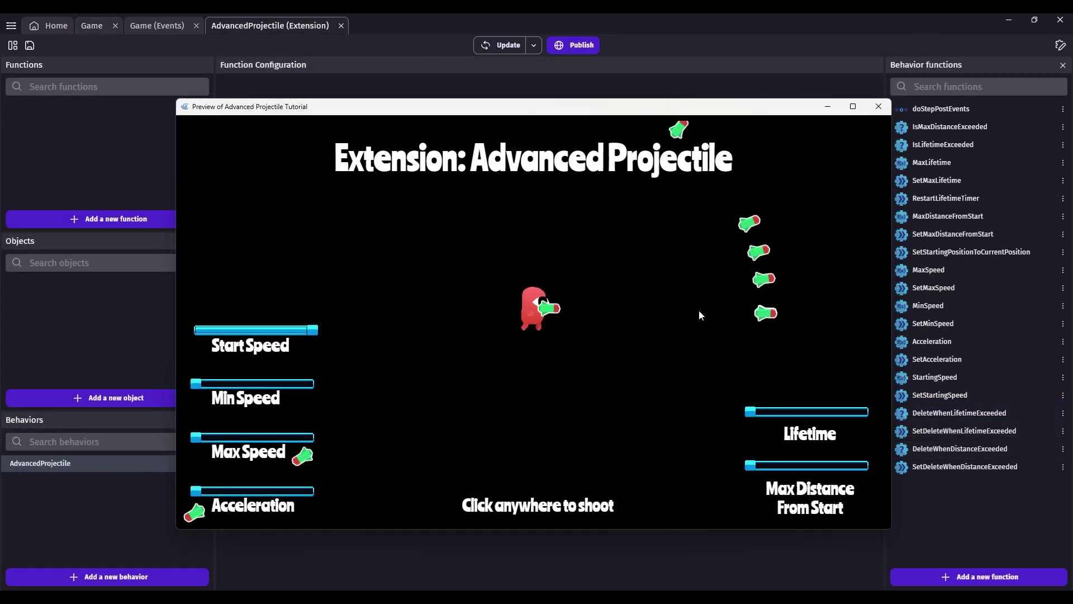
pyautogui.click(709, 339)
pyautogui.click(654, 353)
pyautogui.moveTo(229, 488); pyautogui.dragTo(191, 499)
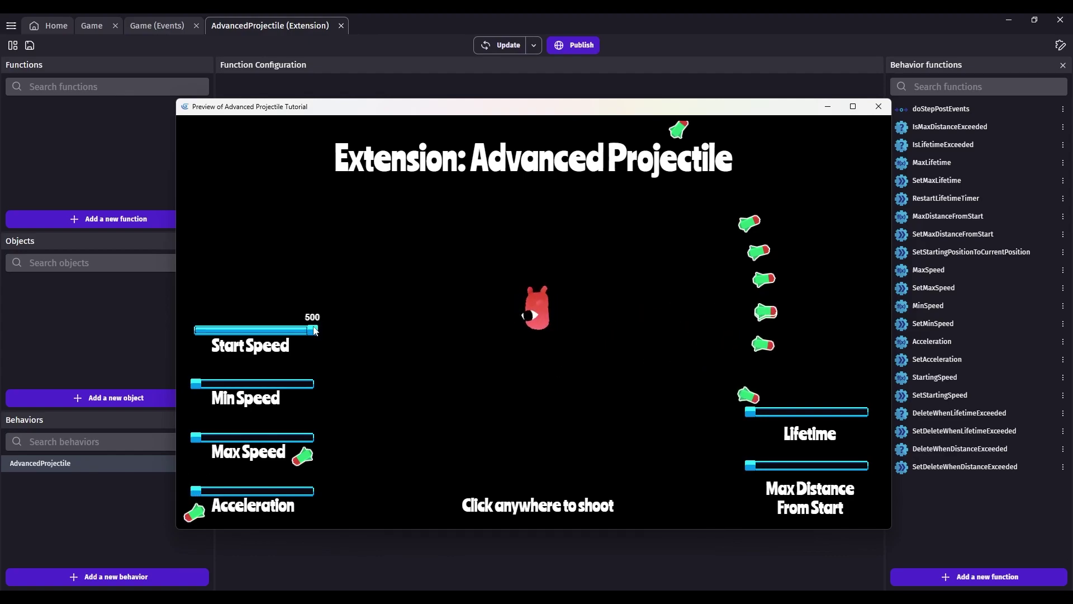
pyautogui.click(660, 318)
pyautogui.click(655, 275)
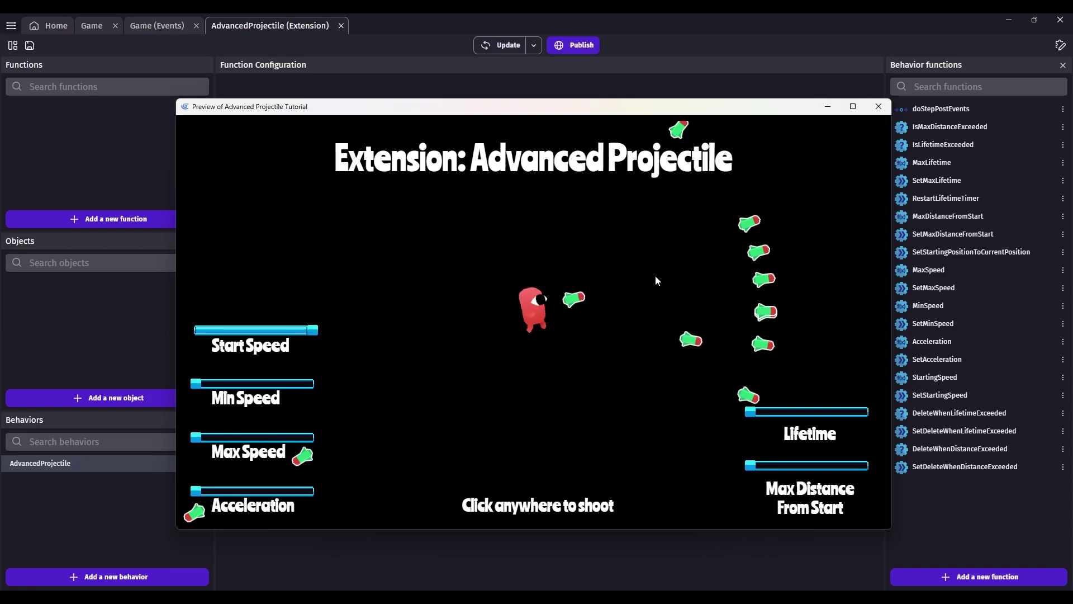
pyautogui.click(643, 242)
pyautogui.click(475, 243)
pyautogui.click(425, 294)
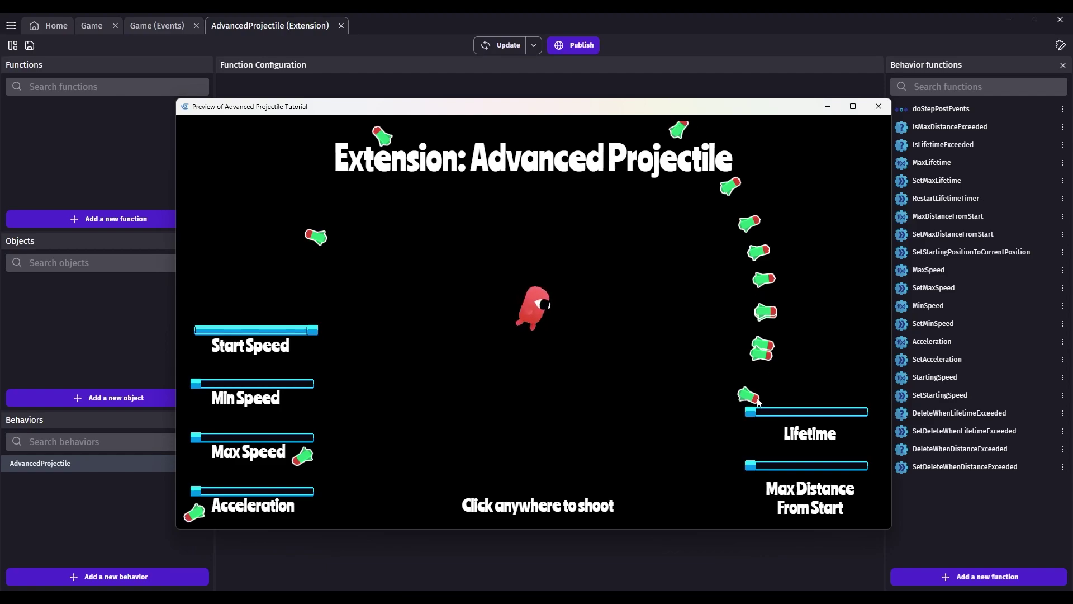
# Set Lifetime to about 1.6 and fire short-lived projectiles.
pyautogui.click(815, 416)
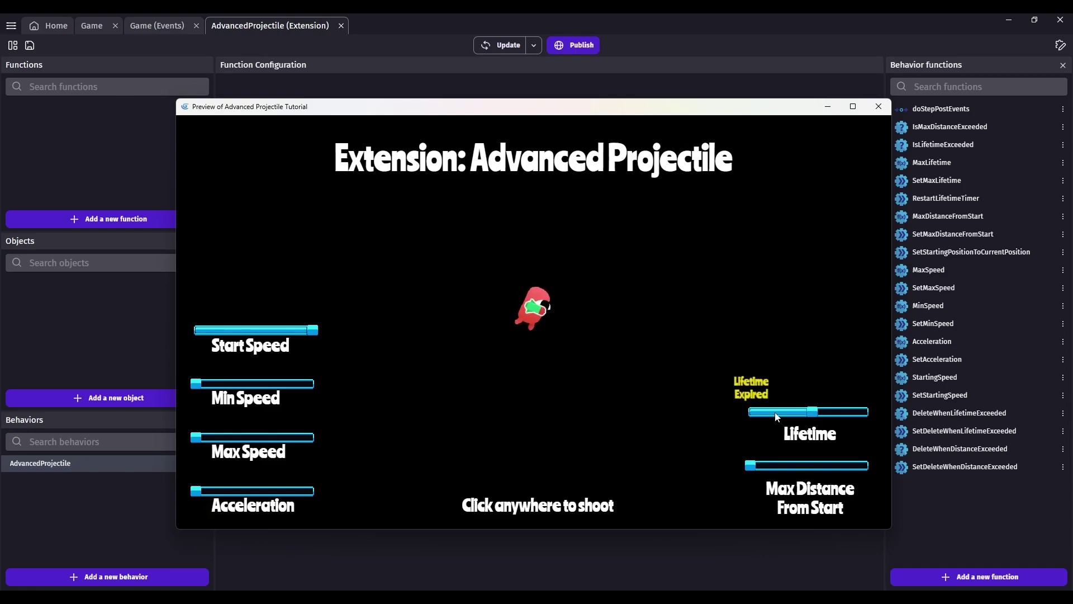
pyautogui.click(794, 414)
pyautogui.click(671, 280)
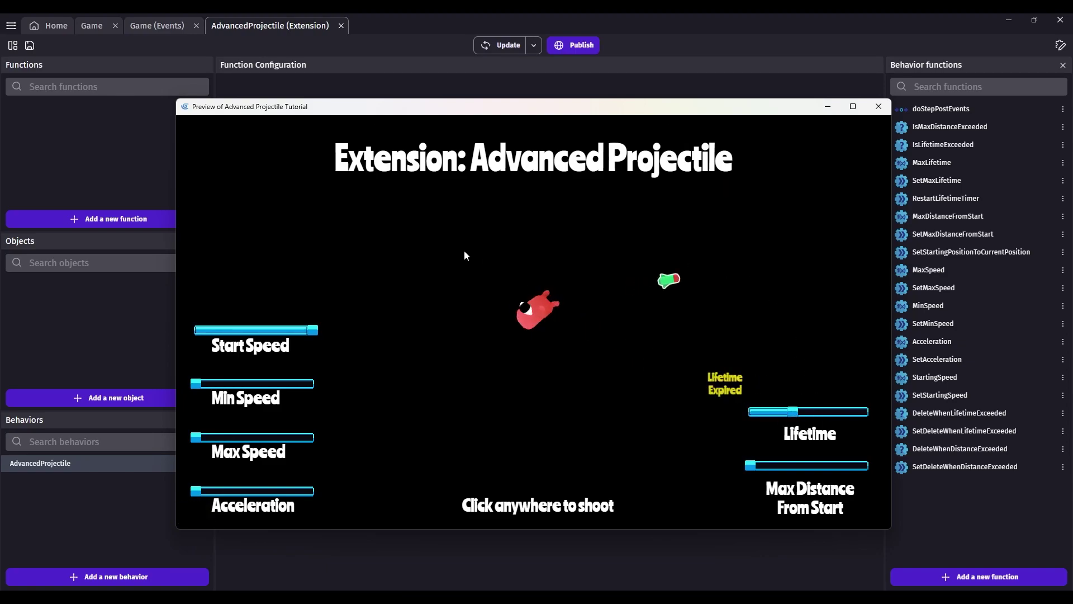
pyautogui.click(464, 256)
pyautogui.click(453, 384)
# Raise Lifetime to about 2.1 and fire arrows in many directions.
pyautogui.moveTo(794, 412)
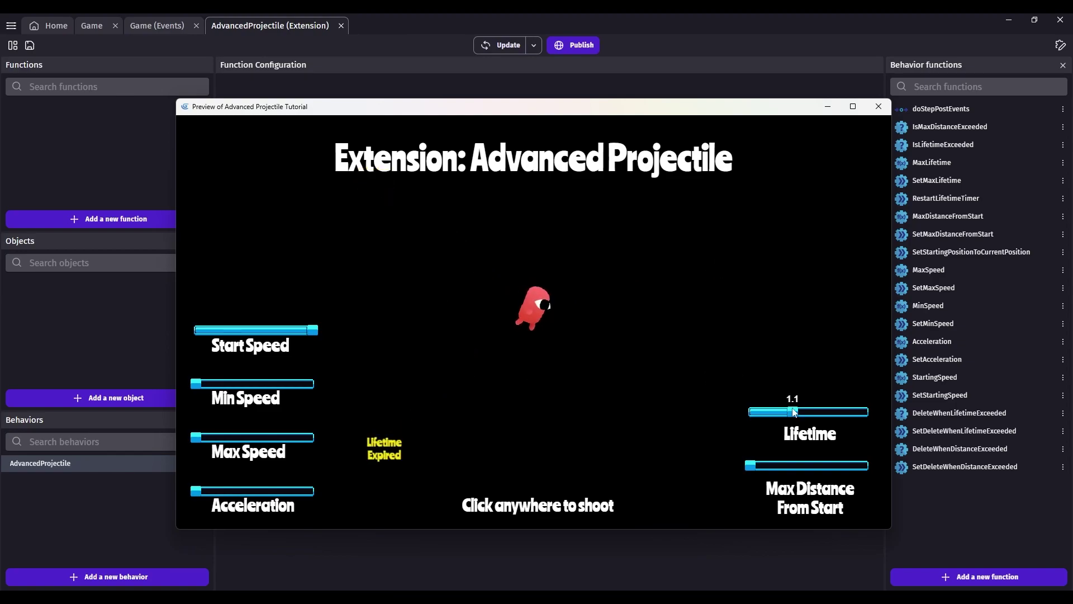
pyautogui.moveTo(794, 412); pyautogui.dragTo(833, 412)
pyautogui.click(707, 230)
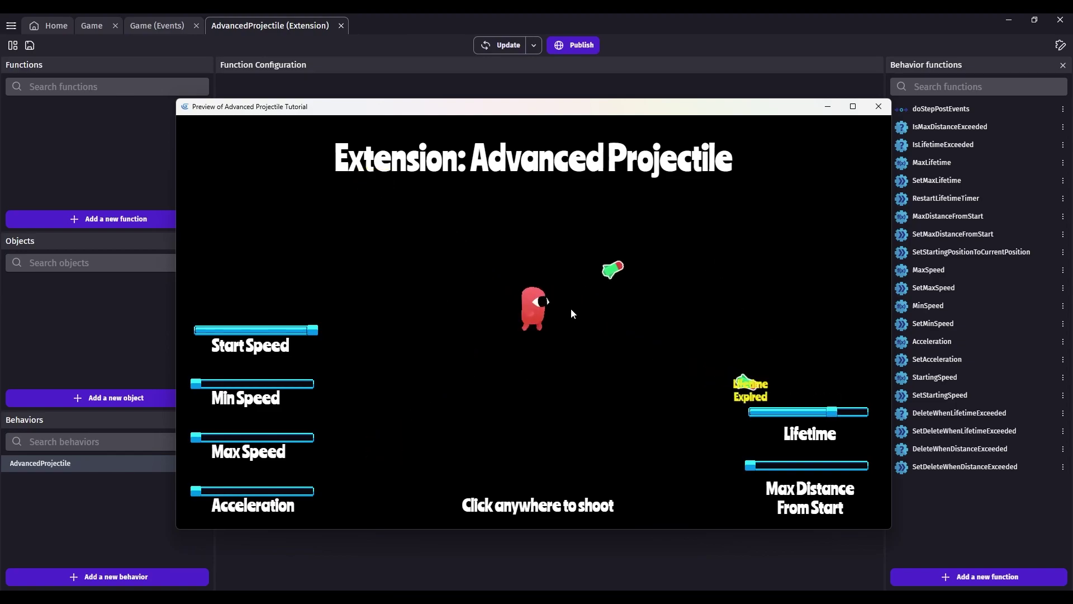
pyautogui.click(477, 333)
pyautogui.click(554, 395)
pyautogui.click(487, 287)
pyautogui.click(596, 392)
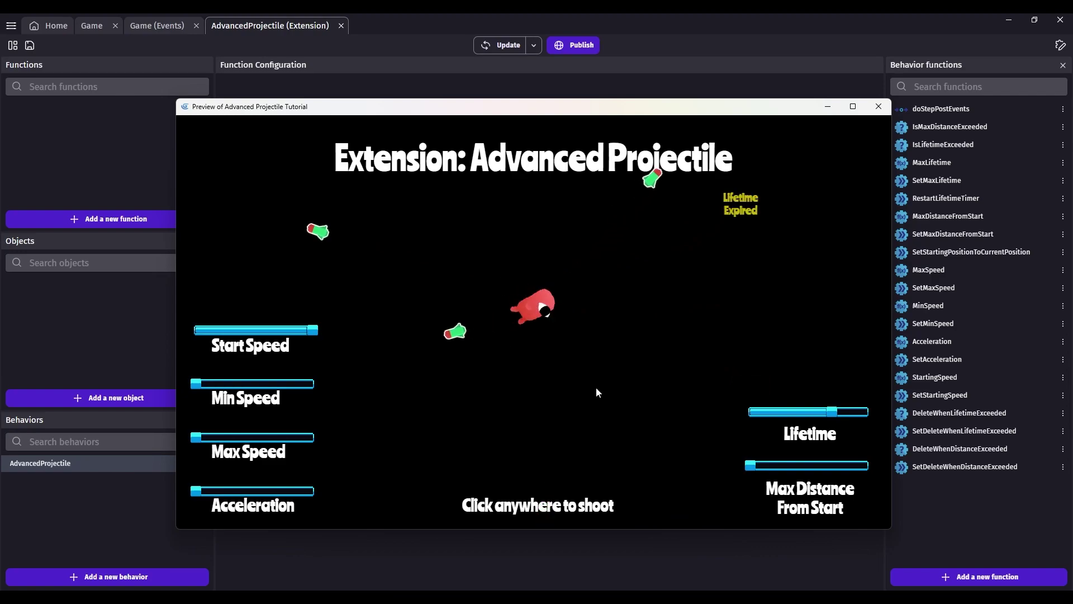
pyautogui.click(597, 283)
pyautogui.click(627, 383)
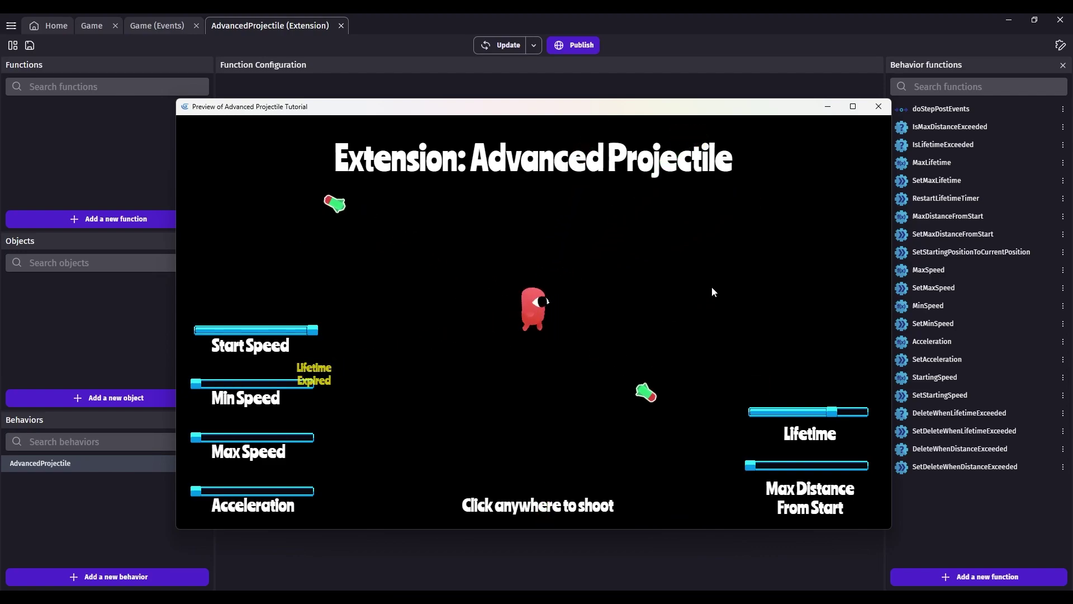
pyautogui.click(706, 287)
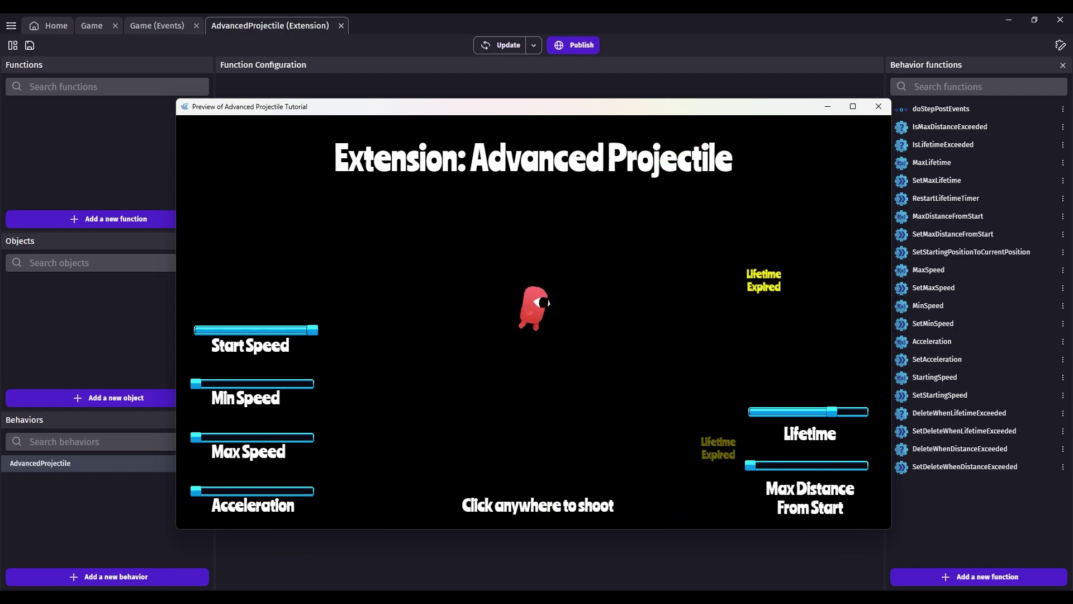
# Raise Max Distance From Start and Acceleration to about half, then fire arrows to test max distance.
pyautogui.moveTo(751, 465); pyautogui.dragTo(804, 465)
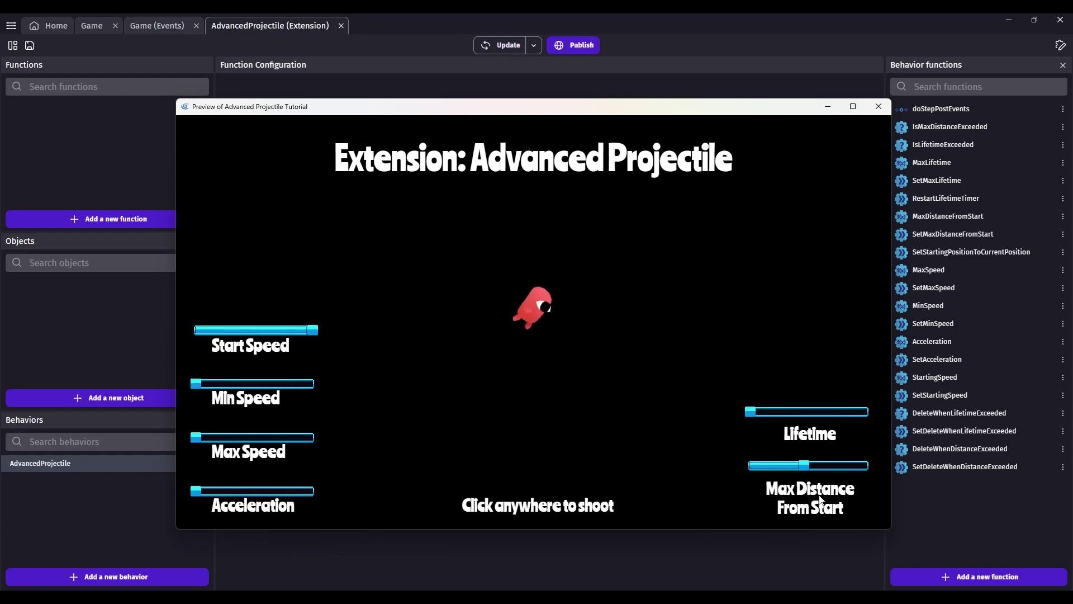
pyautogui.moveTo(195, 491); pyautogui.dragTo(254, 491)
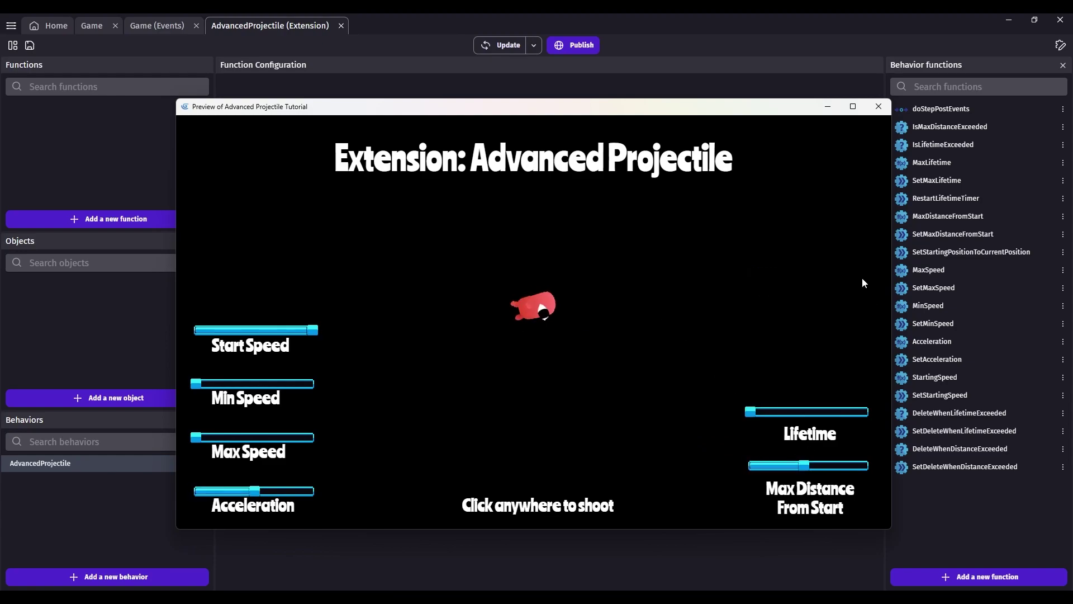
pyautogui.click(707, 293)
pyautogui.click(679, 267)
pyautogui.click(694, 346)
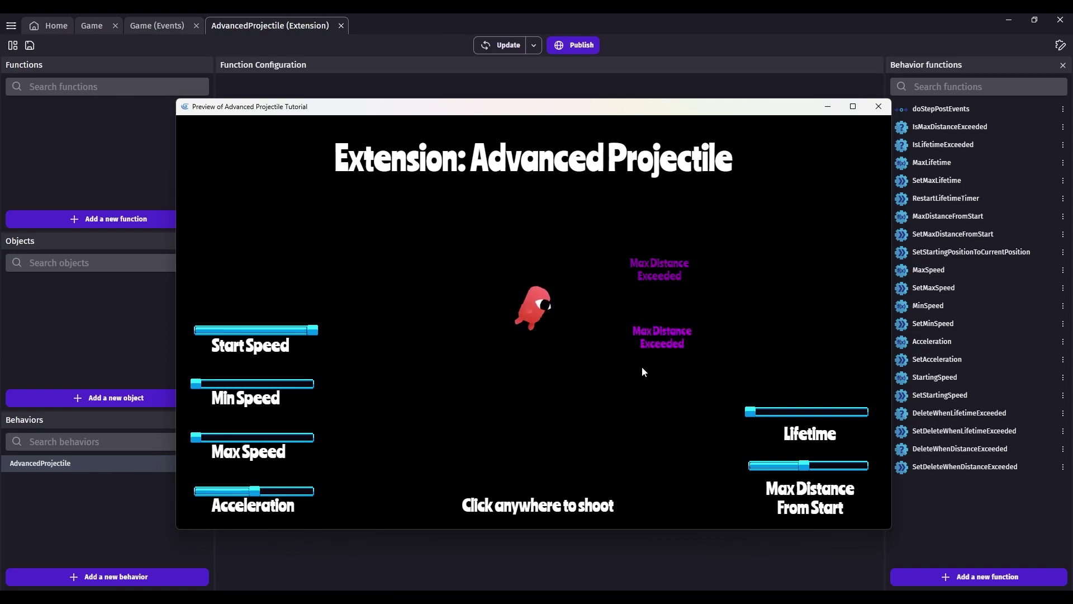
pyautogui.click(632, 380)
pyautogui.click(640, 249)
pyautogui.click(599, 242)
pyautogui.click(630, 295)
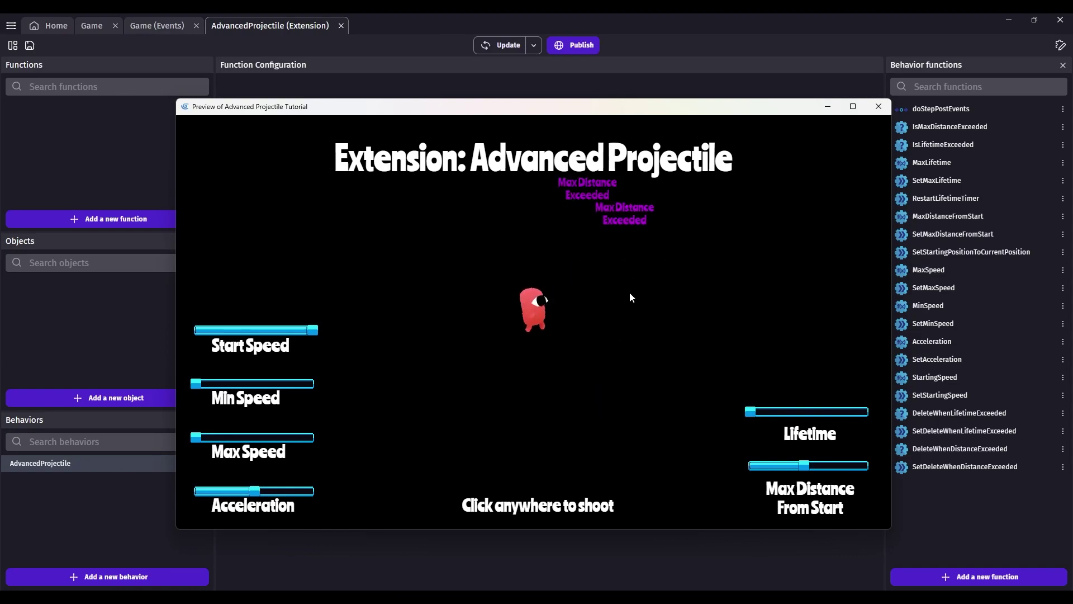
# Reset Acceleration to -300 and Max Distance From Start to minimum, firing arrows before and after.
pyautogui.click(643, 372)
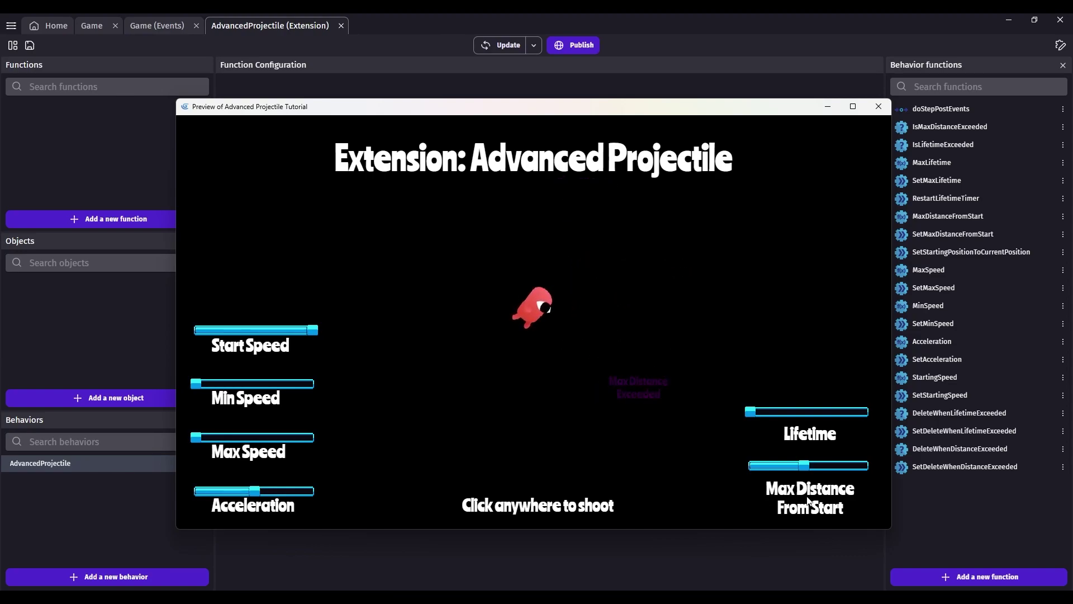
pyautogui.click(695, 313)
pyautogui.click(669, 238)
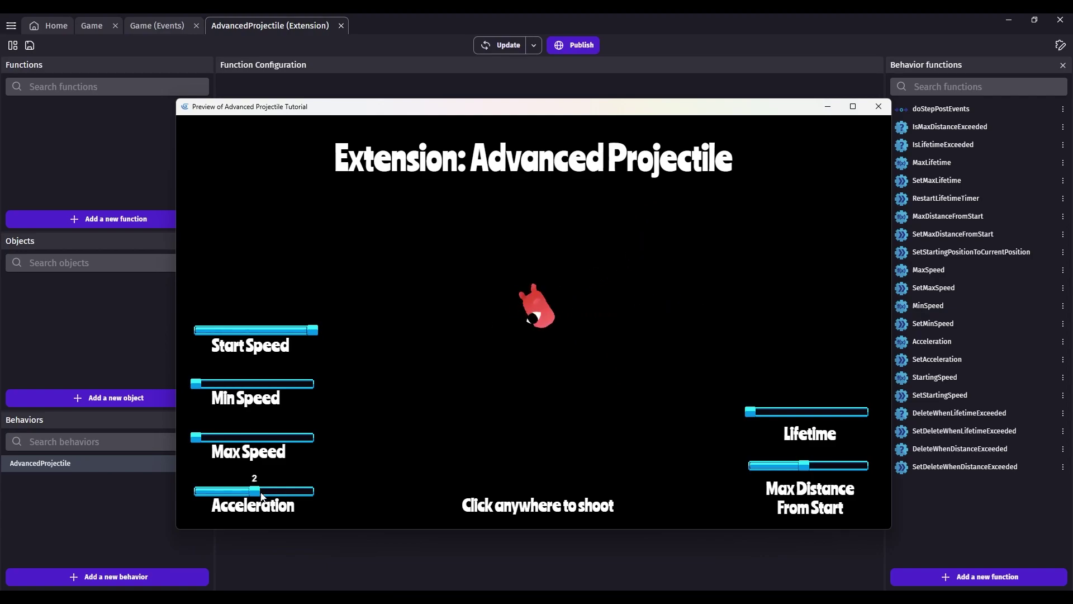
pyautogui.click(196, 491)
pyautogui.click(750, 466)
pyautogui.click(683, 263)
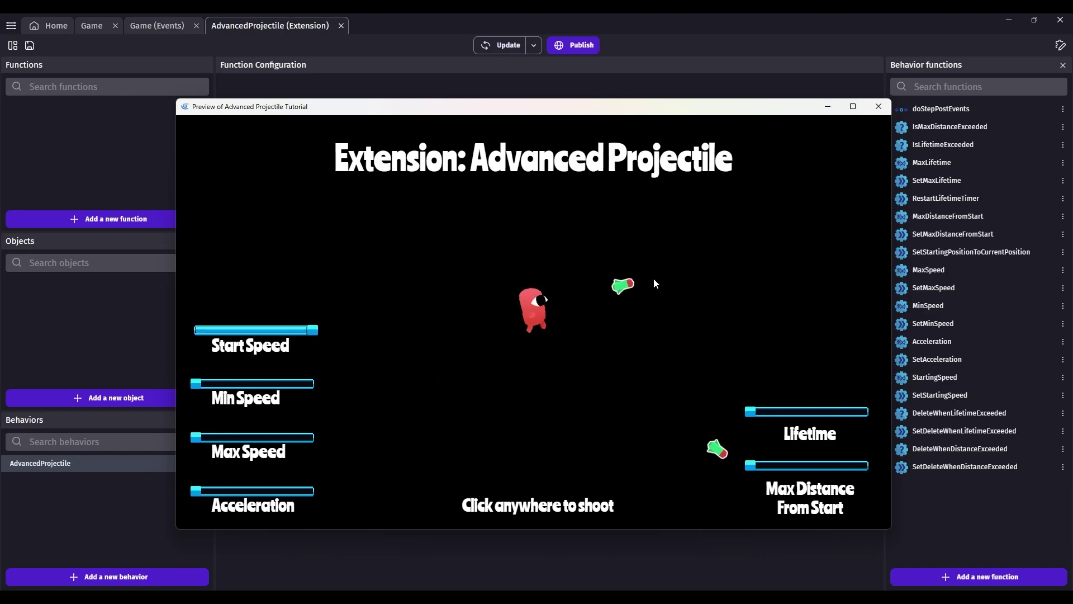
pyautogui.click(669, 306)
pyautogui.click(562, 260)
pyautogui.click(585, 344)
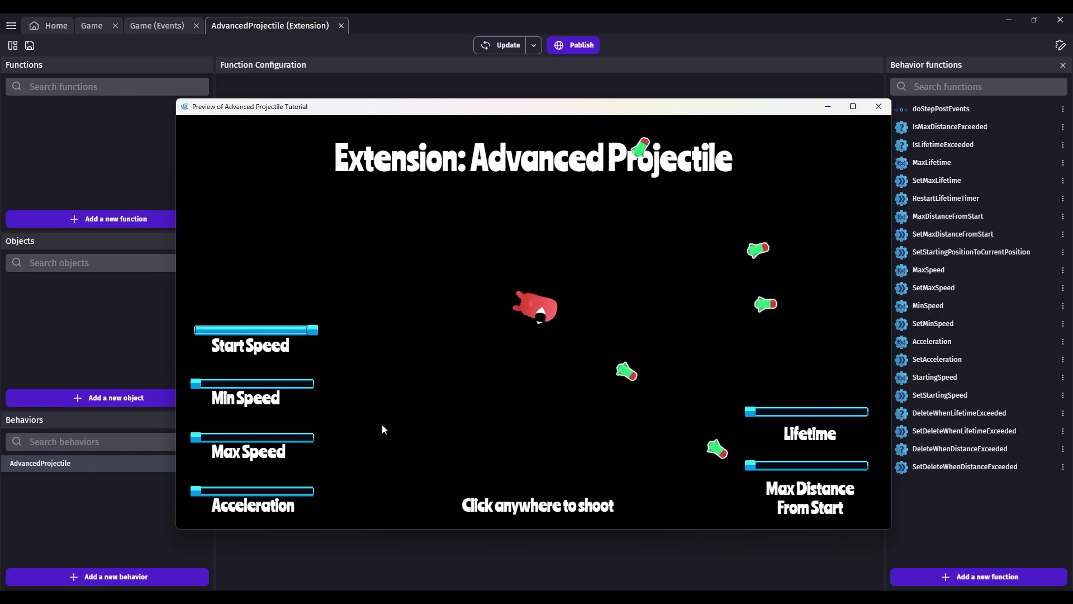
# Raise Min Speed to 22 and fire arrows up-right, up-left, upward and lower left.
pyautogui.click(221, 383)
pyautogui.click(639, 324)
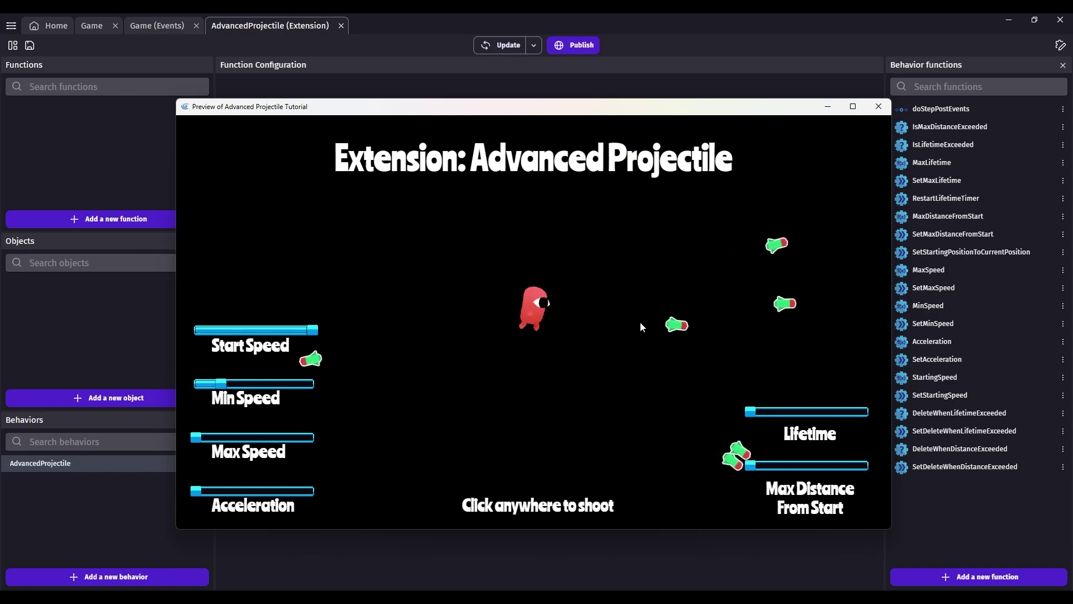
pyautogui.click(651, 266)
pyautogui.click(391, 308)
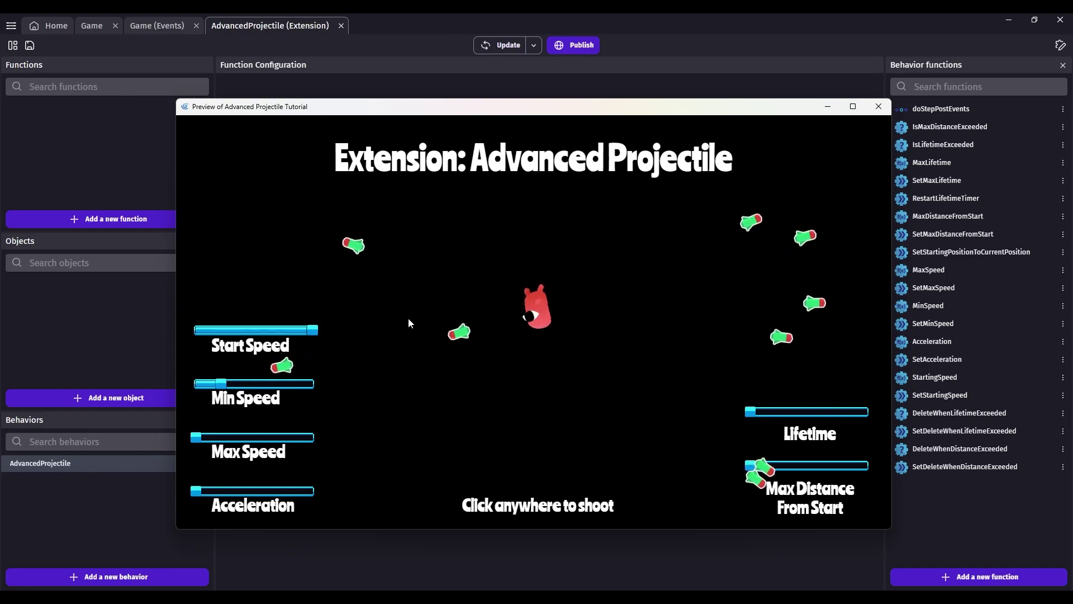
pyautogui.click(514, 243)
pyautogui.click(615, 245)
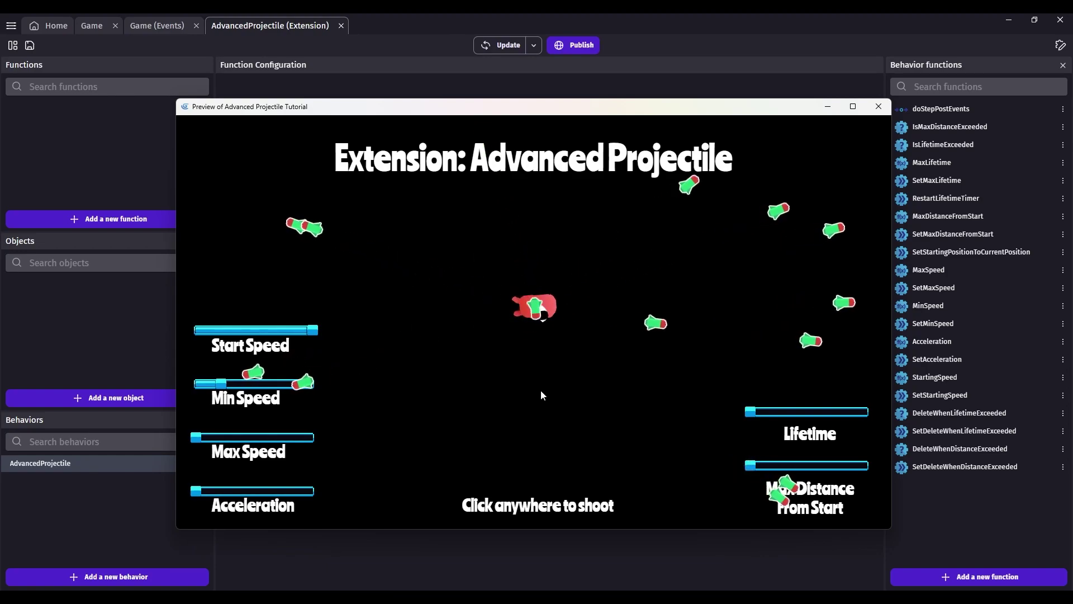
pyautogui.click(297, 396)
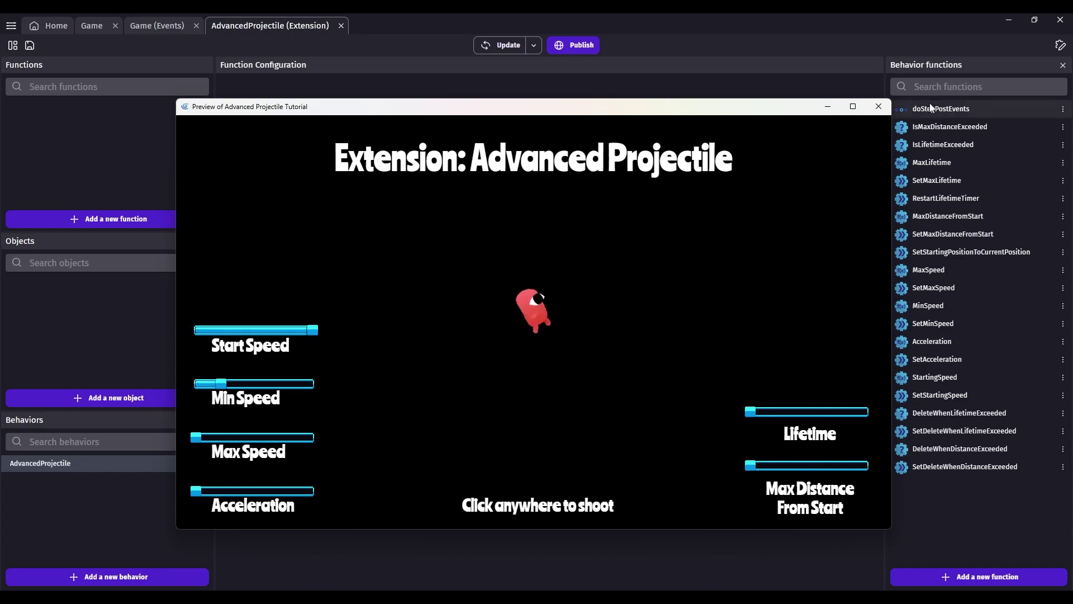
# Close the preview, add an Untitled scene to the project, and open it.
pyautogui.click(879, 106)
pyautogui.click(11, 26)
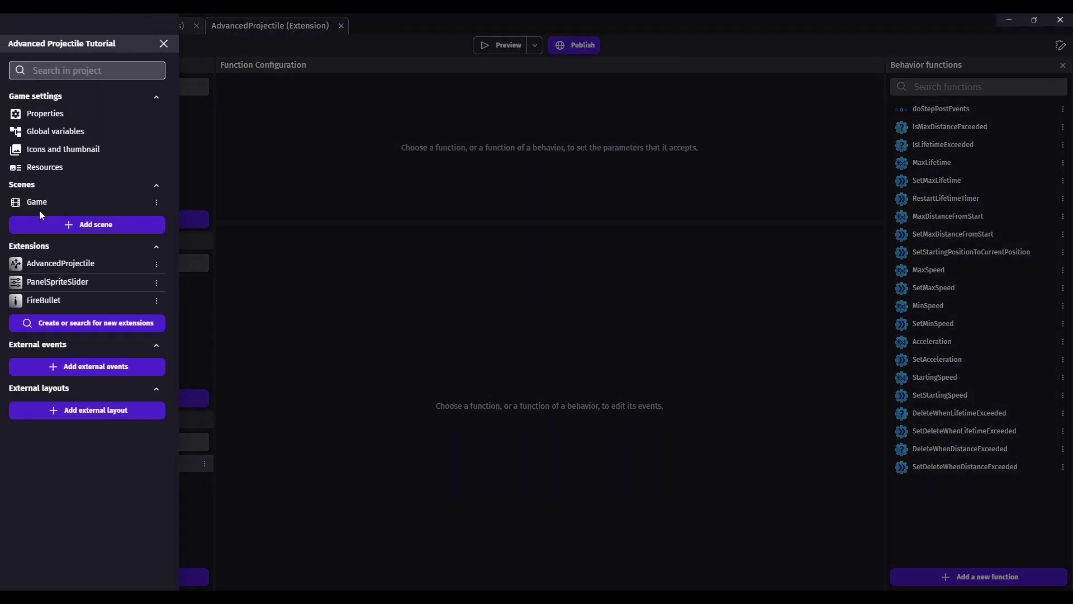
pyautogui.click(115, 224)
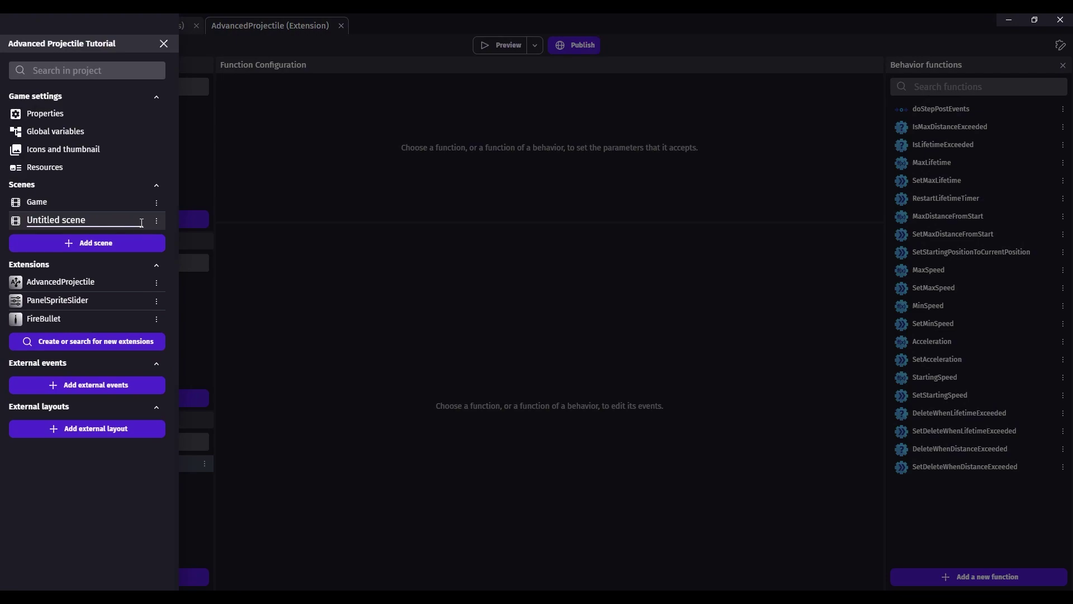
pyautogui.press('Return')
pyautogui.click(142, 230)
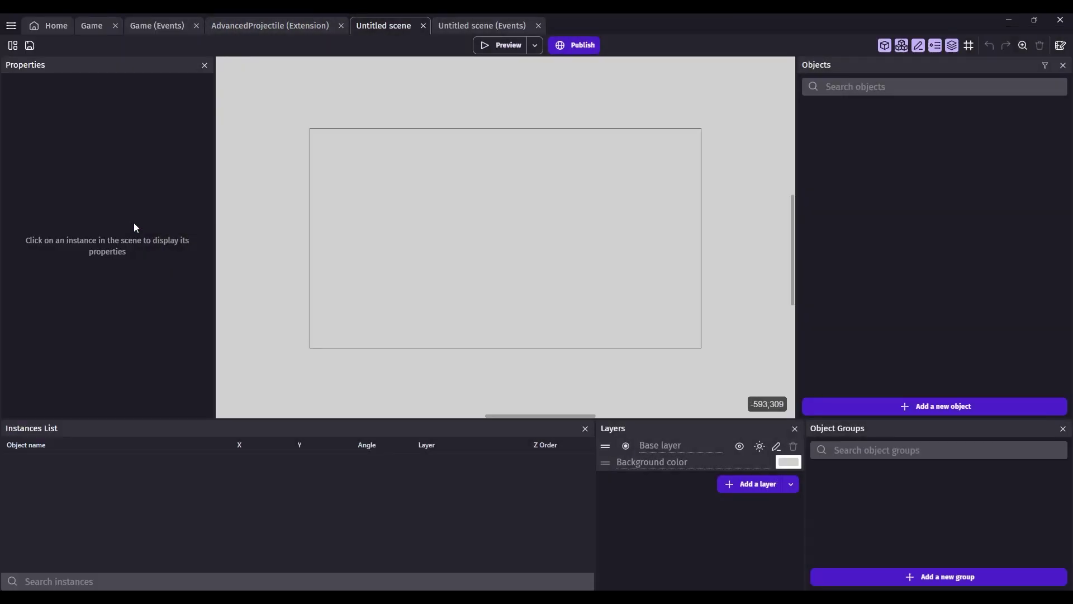
# Set the Untitled scene's background colour to black in its scene properties.
pyautogui.rightClick(507, 203)
pyautogui.click(529, 330)
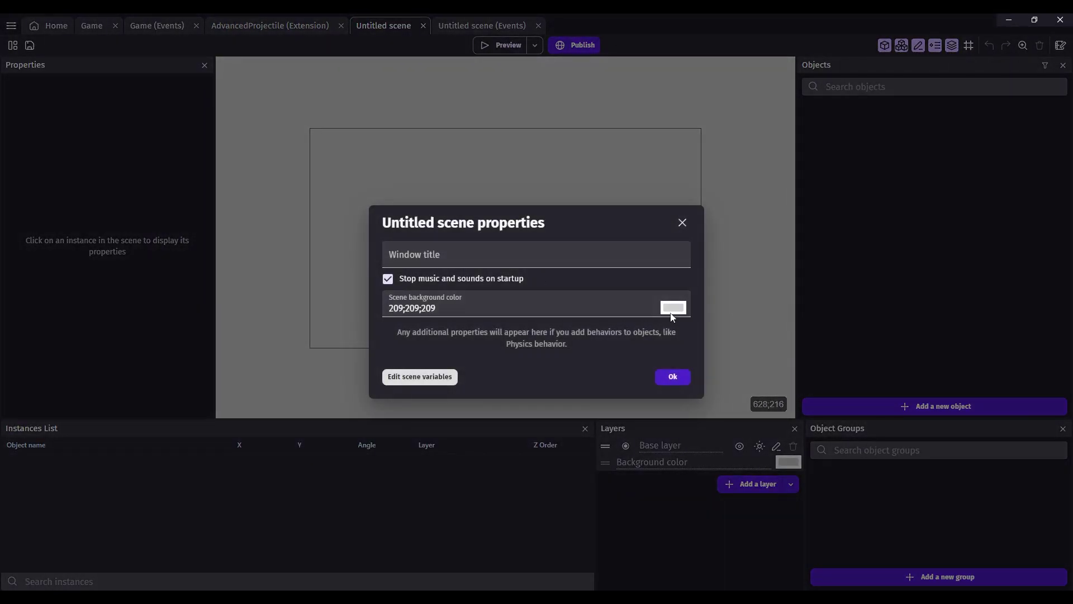
pyautogui.click(674, 308)
pyautogui.click(714, 449)
pyautogui.click(665, 377)
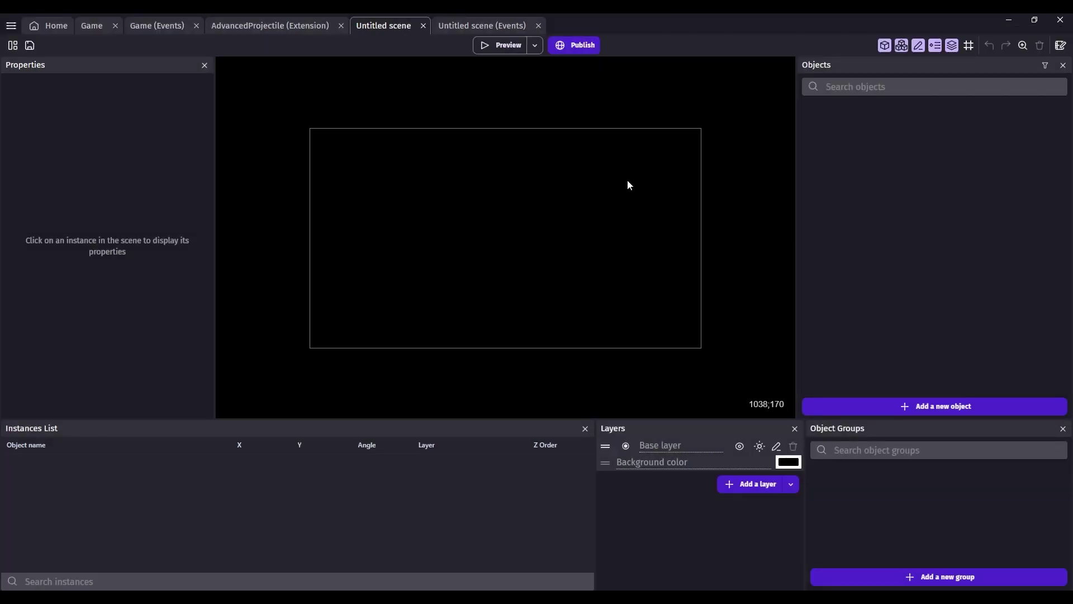
# Add the Green arrow asset found by searching 'arrow' and place a GreenArrow instance in the scene.
pyautogui.click(933, 408)
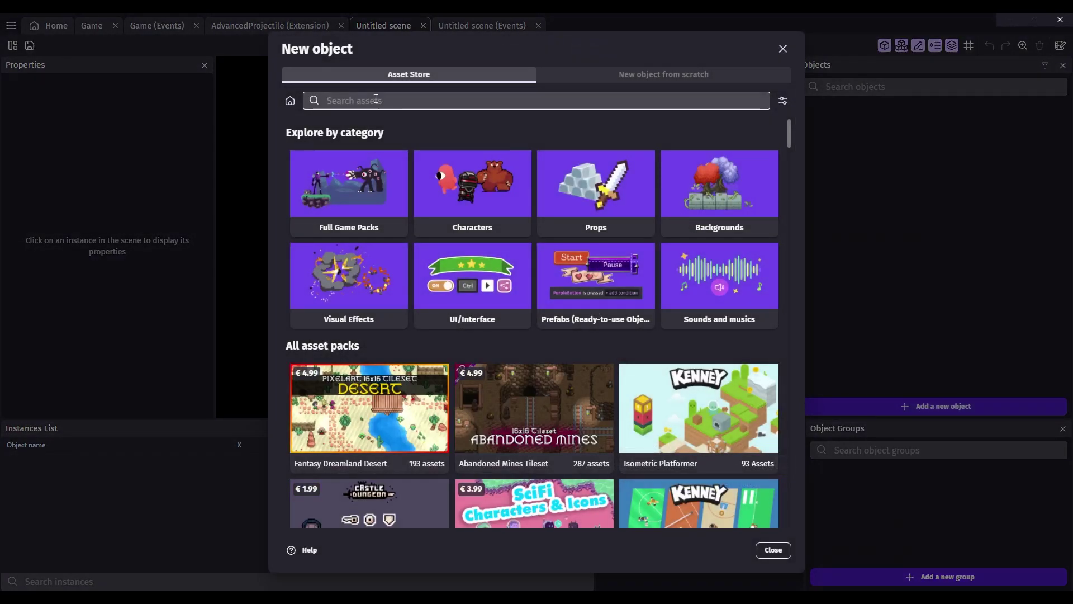
pyautogui.write('arrow')
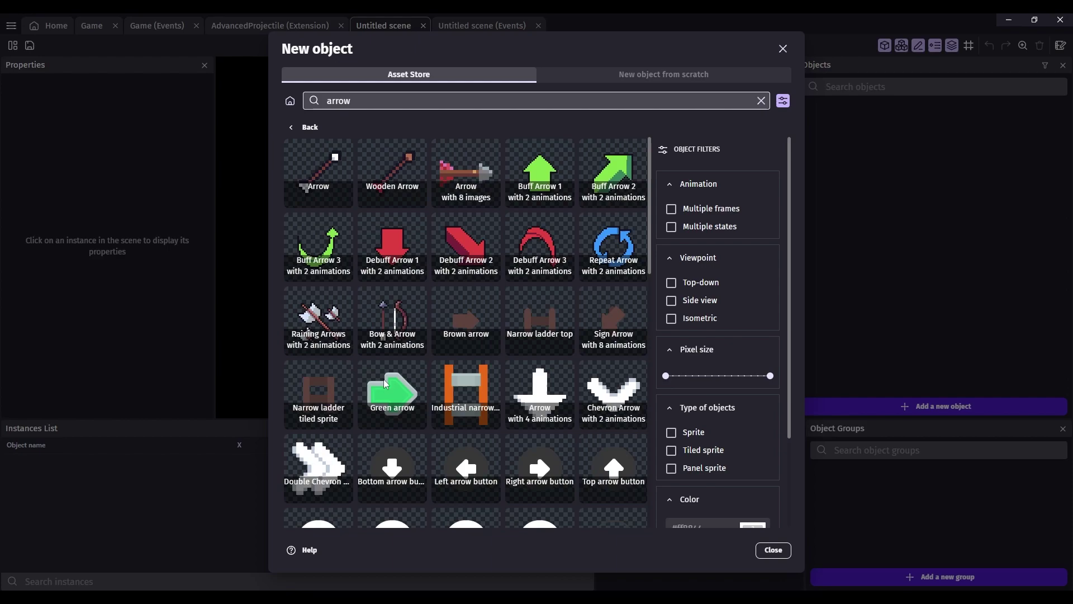
pyautogui.click(390, 393)
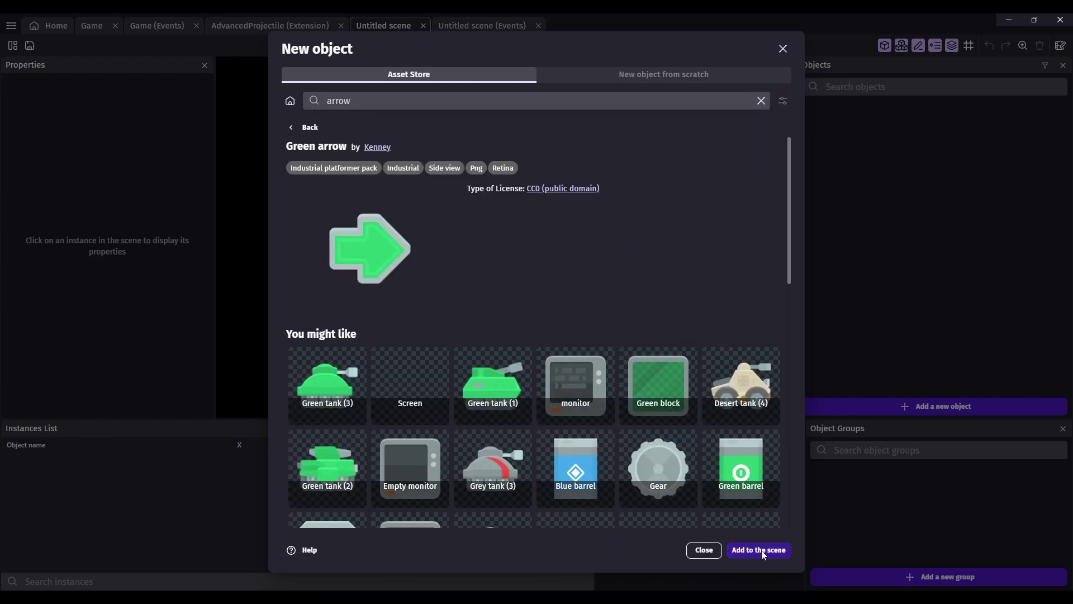
pyautogui.click(780, 549)
pyautogui.click(702, 550)
pyautogui.moveTo(828, 109); pyautogui.dragTo(485, 237)
# Give GreenArrow the Advanced projectile behavior and preview the game.
pyautogui.doubleClick(498, 232)
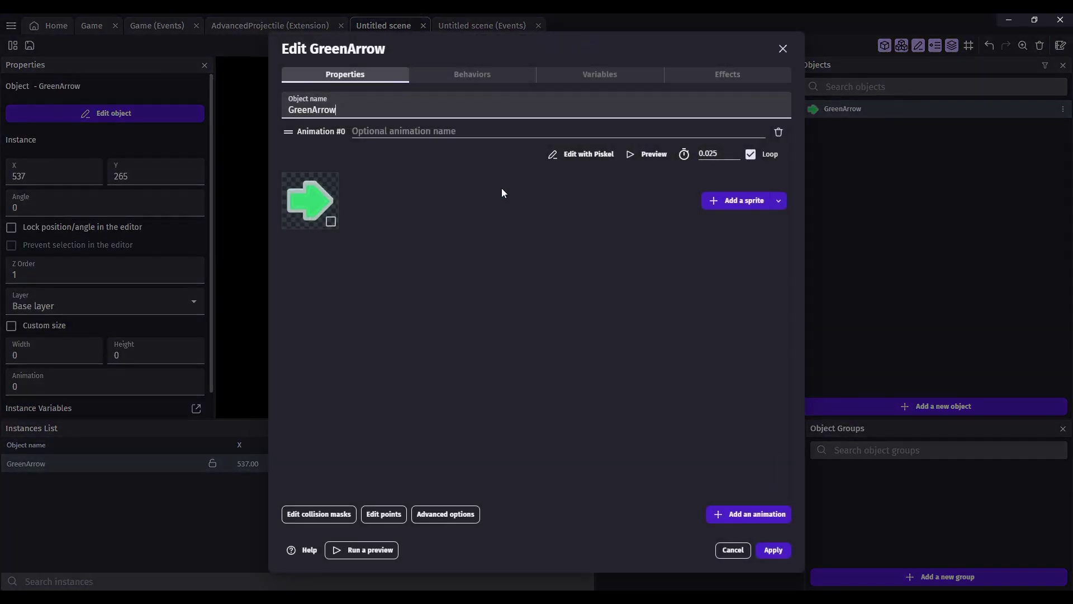
pyautogui.click(599, 74)
pyautogui.click(521, 318)
pyautogui.write('adv')
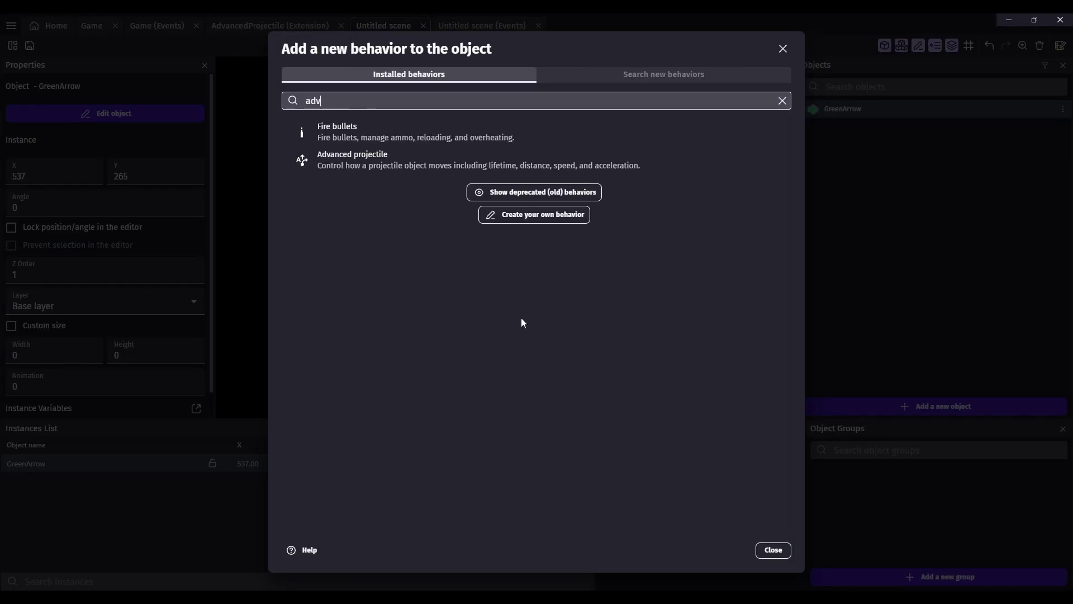
pyautogui.click(423, 133)
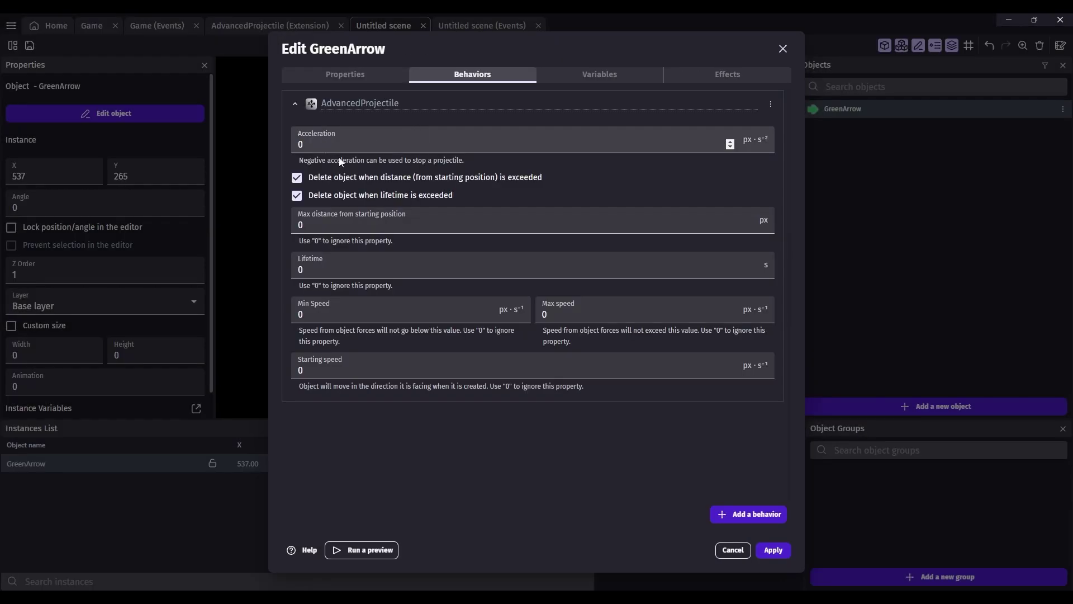
pyautogui.click(773, 550)
pyautogui.click(486, 45)
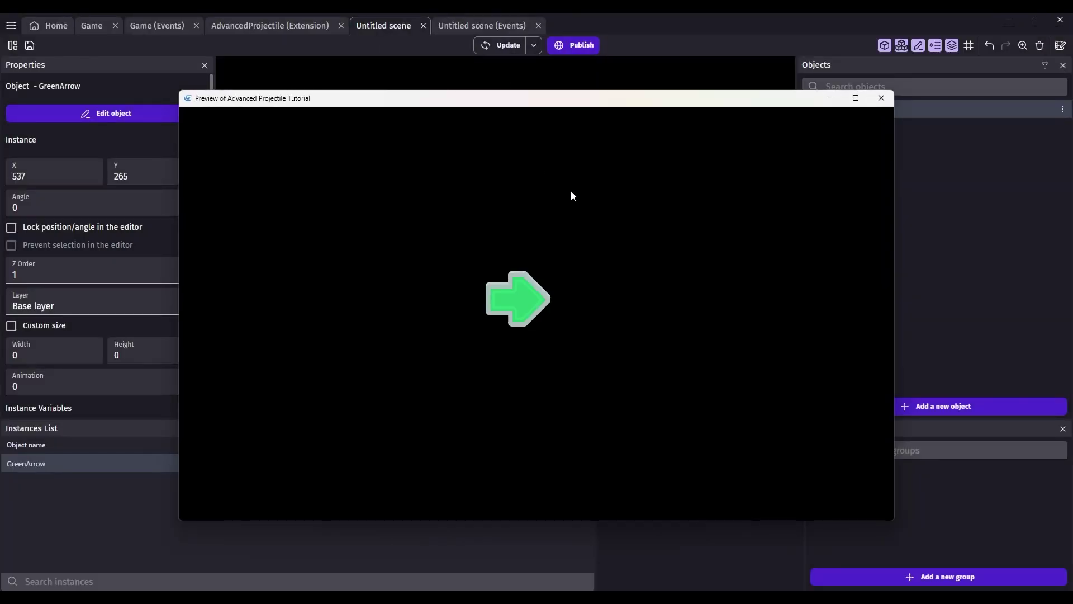
# Set GreenArrow's starting speed to 100 and preview the arrow's movement.
pyautogui.hotkey('alt', 'F4')
pyautogui.doubleClick(497, 230)
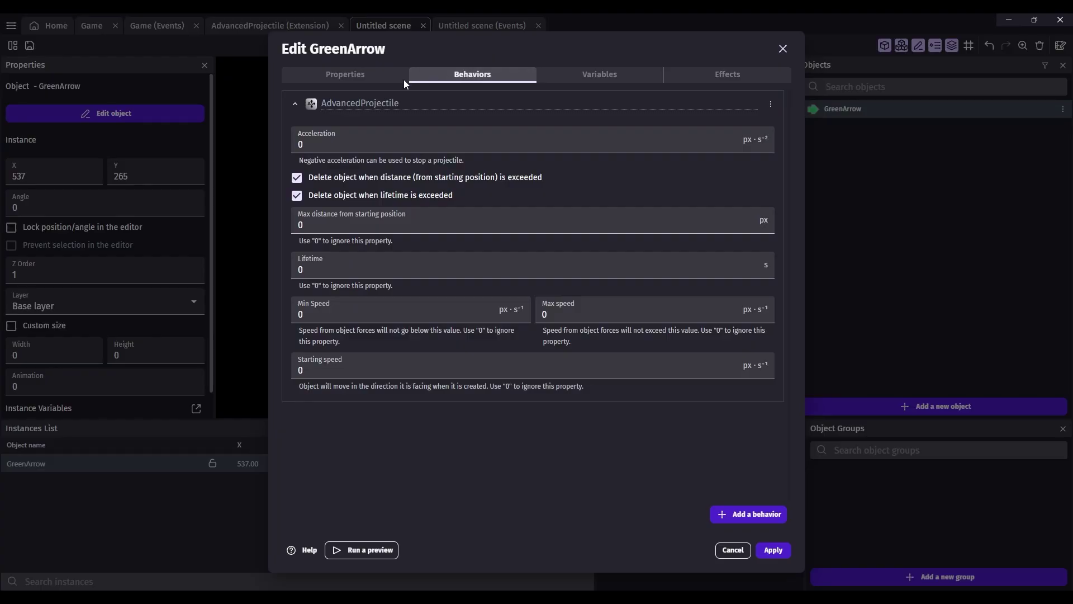
pyautogui.click(322, 369)
pyautogui.write('100')
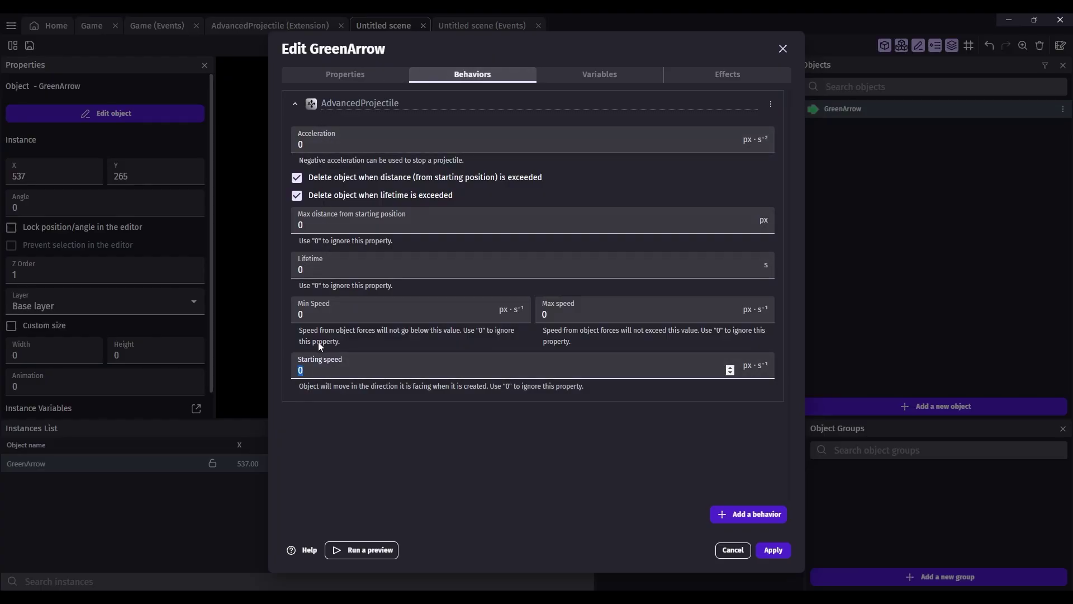
pyautogui.click(772, 551)
pyautogui.click(505, 46)
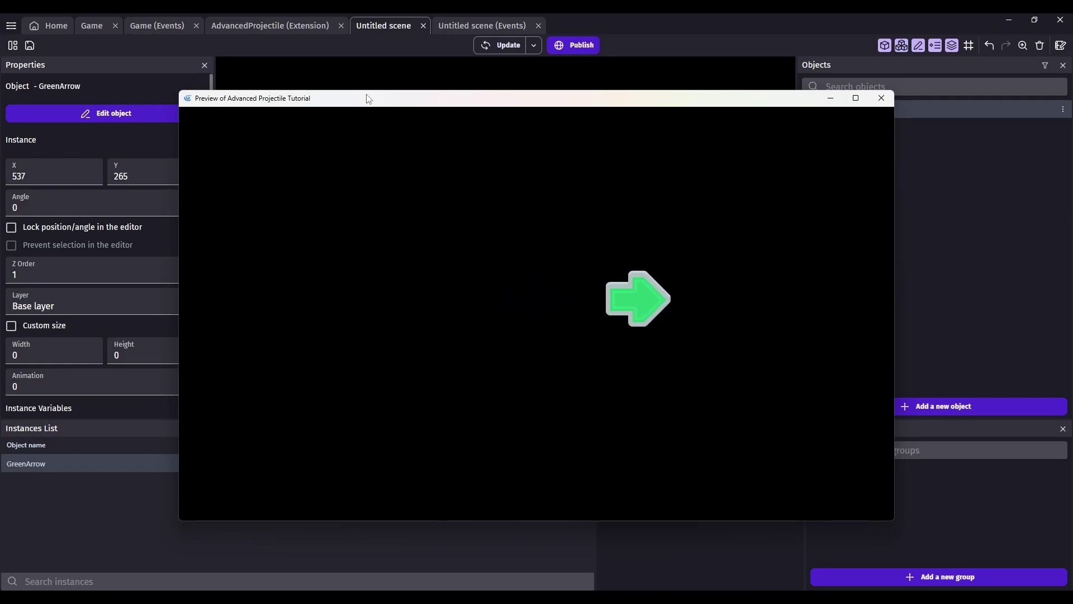
pyautogui.click(880, 101)
# Rotate the GreenArrow instance to new angles, ending at 117, previewing its flight each time.
pyautogui.moveTo(496, 189); pyautogui.dragTo(454, 269)
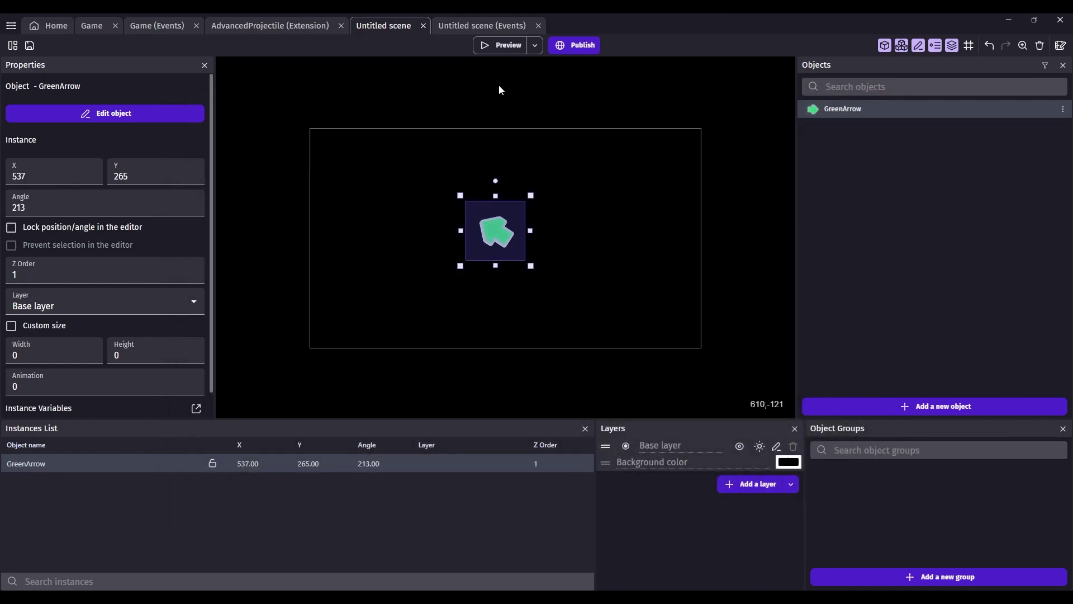
pyautogui.click(489, 46)
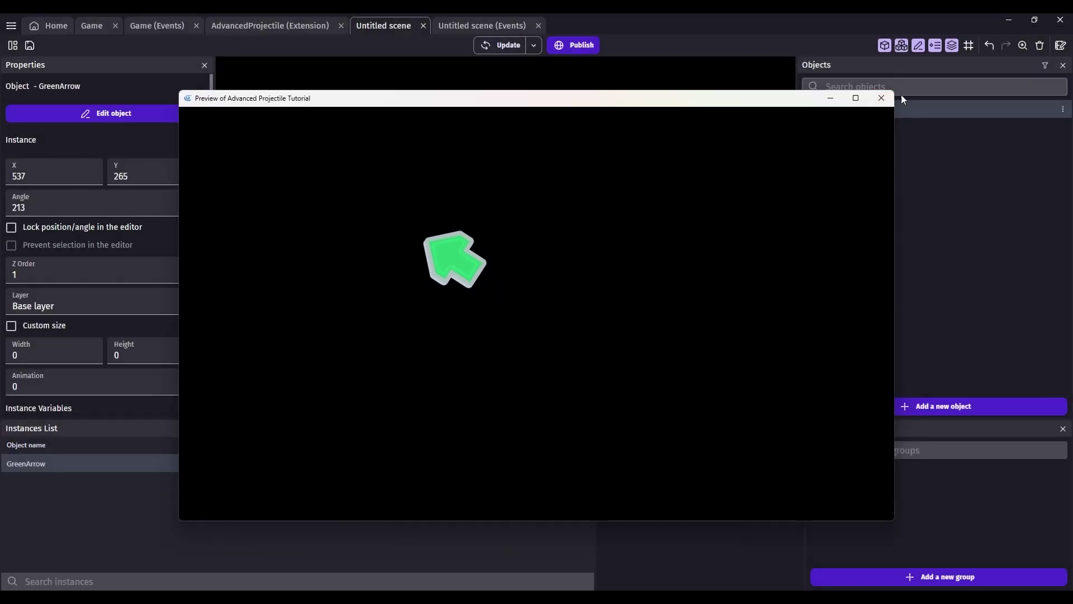
pyautogui.click(881, 99)
pyautogui.moveTo(492, 183); pyautogui.dragTo(442, 218)
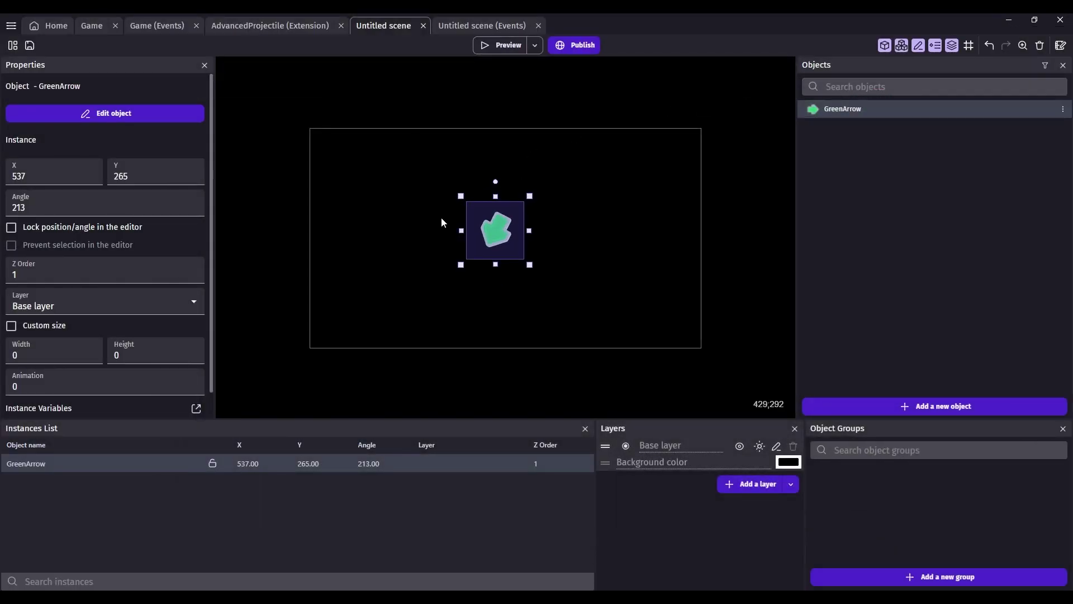
pyautogui.click(494, 46)
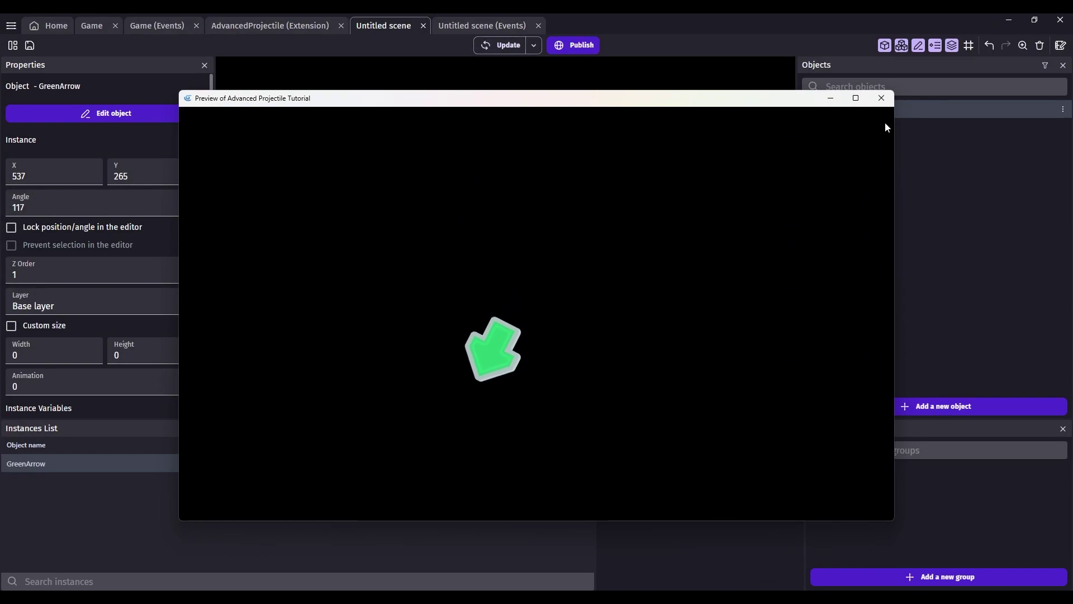
pyautogui.click(882, 99)
# Set GreenArrow's projectile acceleration to 1000 and preview the result.
pyautogui.doubleClick(492, 225)
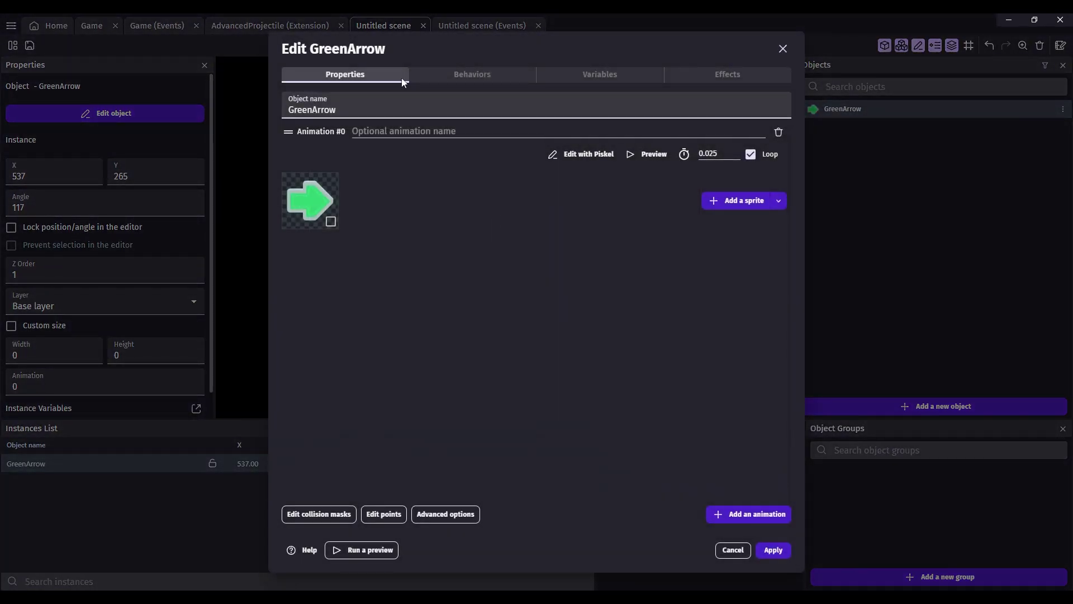
pyautogui.click(473, 75)
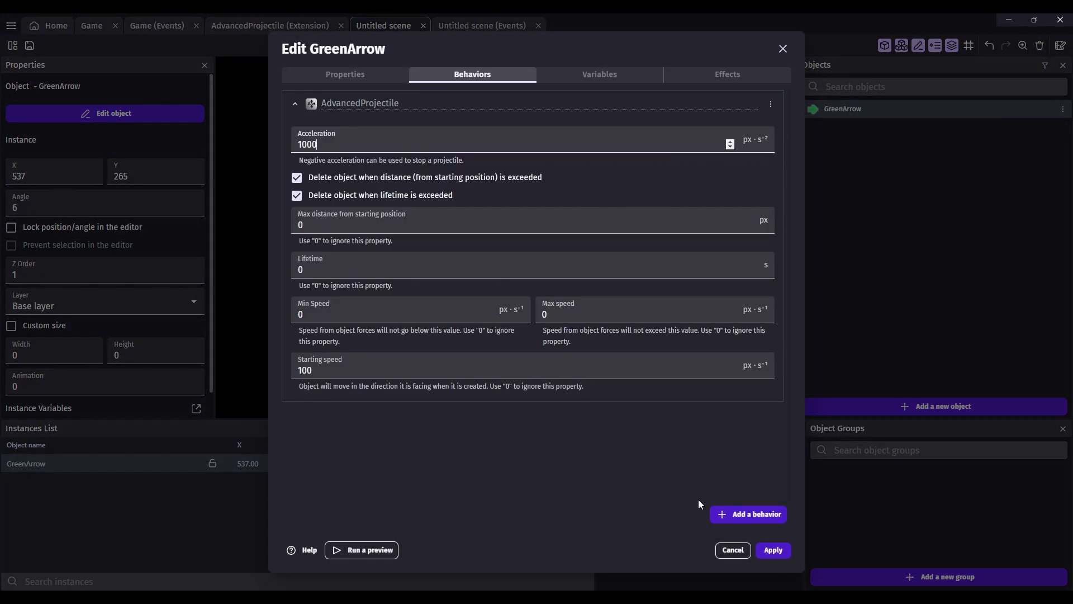
pyautogui.click(772, 551)
pyautogui.click(492, 47)
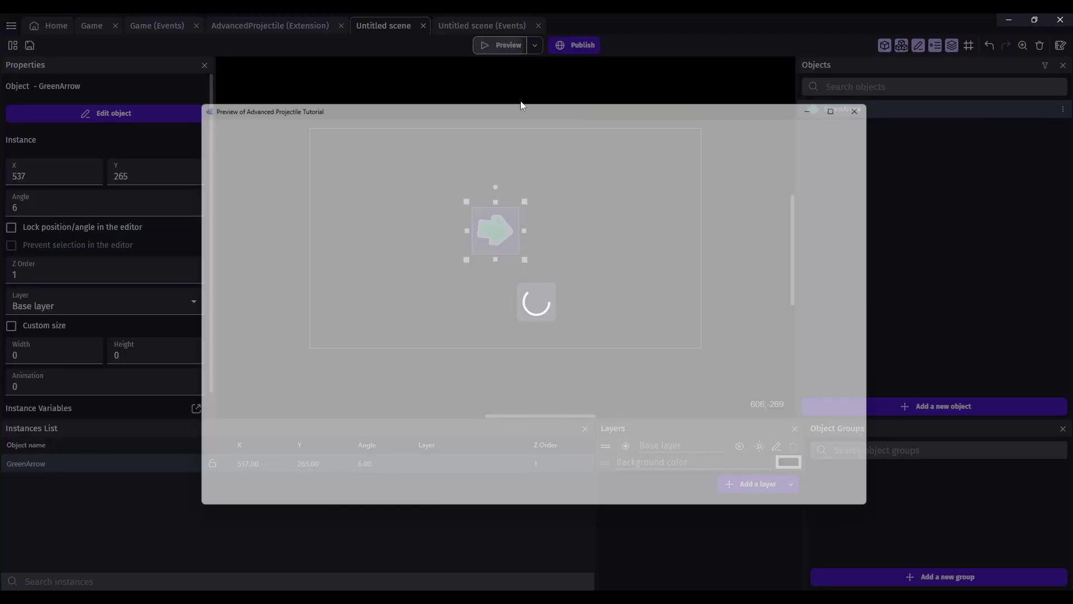
pyautogui.click(875, 101)
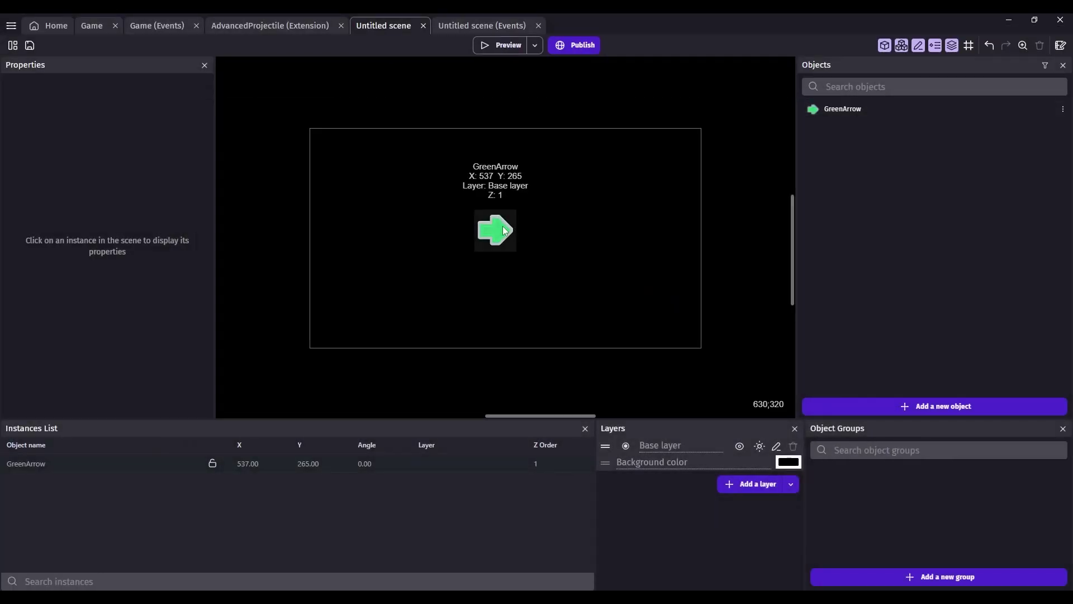
pyautogui.click(509, 224)
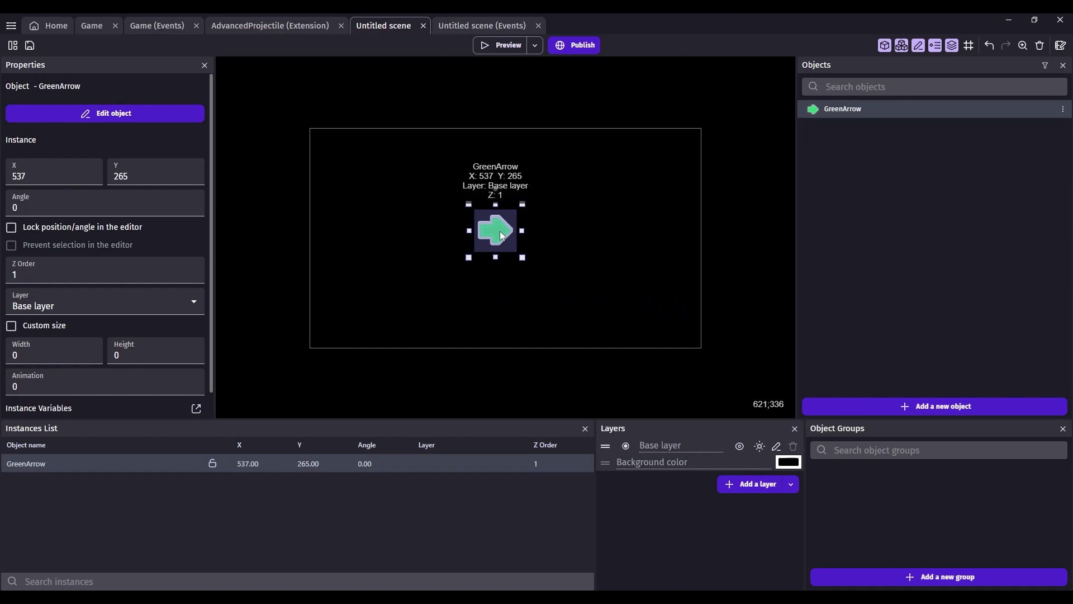
# Set GreenArrow's max speed to 500 and preview the game again.
pyautogui.doubleClick(502, 235)
pyautogui.click(475, 73)
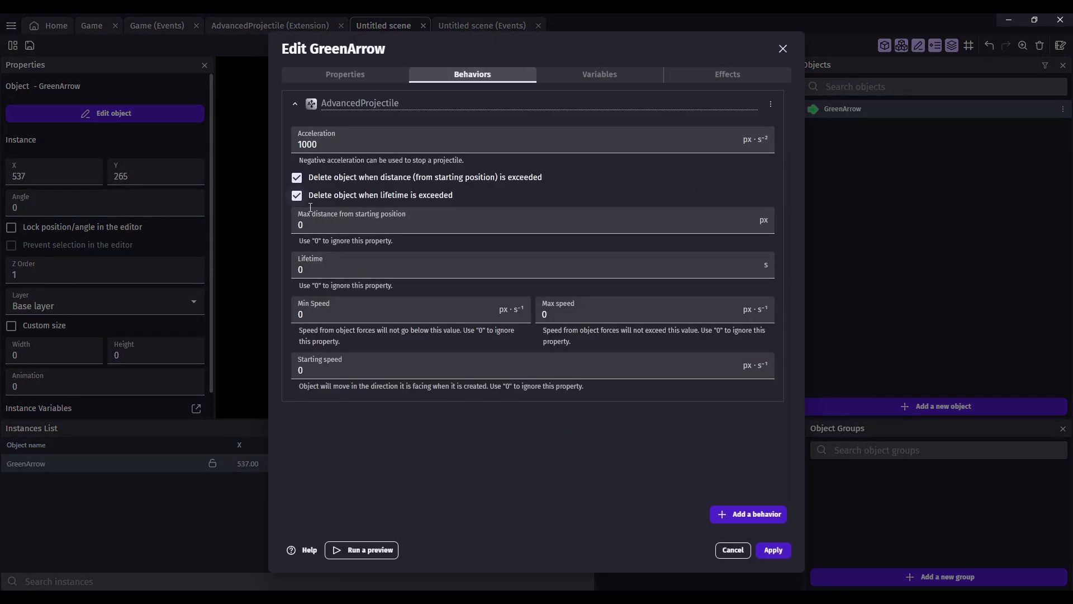
pyautogui.click(587, 315)
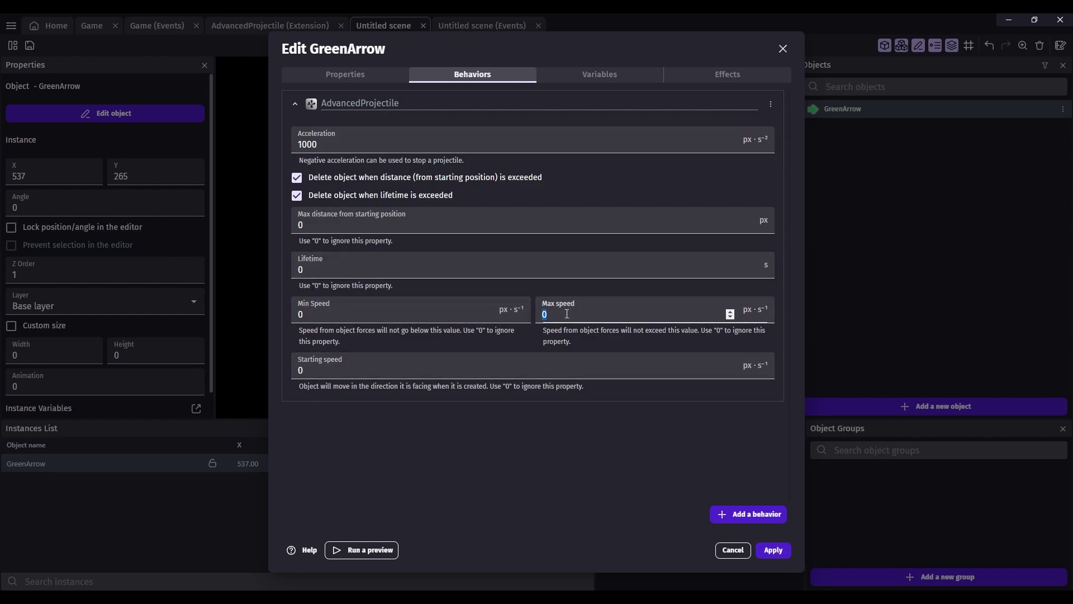
pyautogui.write('500')
pyautogui.click(772, 550)
pyautogui.click(501, 45)
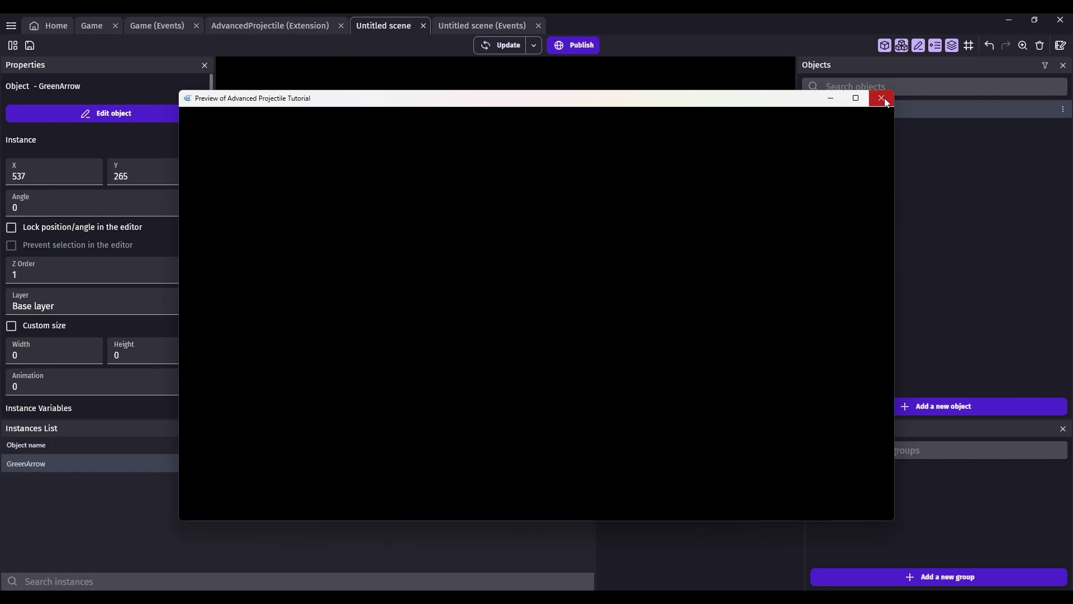
# Set GreenArrow's max distance from starting position to 600 and preview it.
pyautogui.click(881, 98)
pyautogui.doubleClick(350, 181)
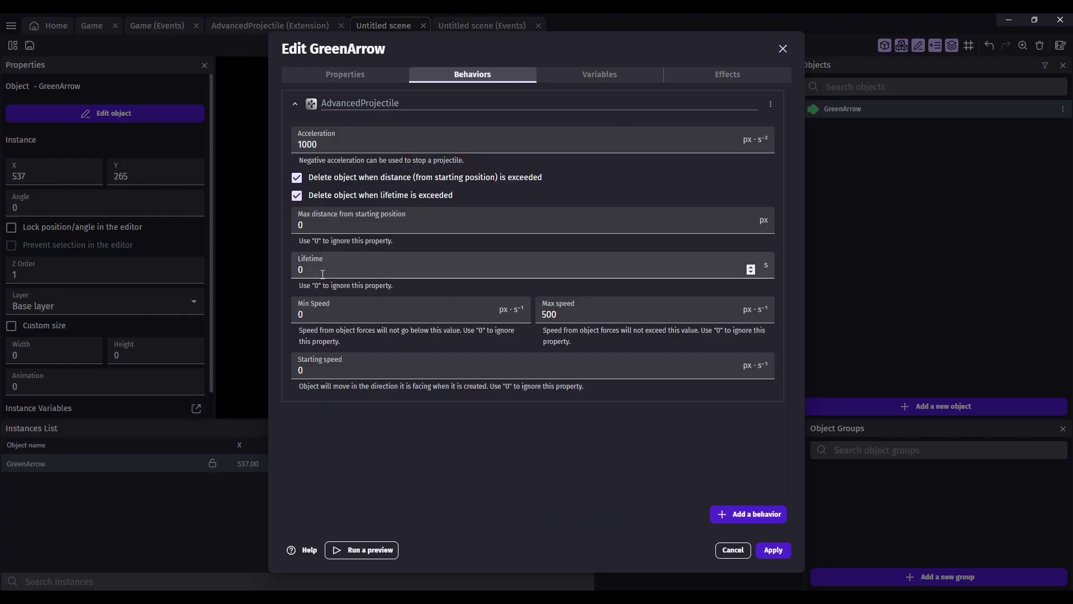
pyautogui.click(358, 226)
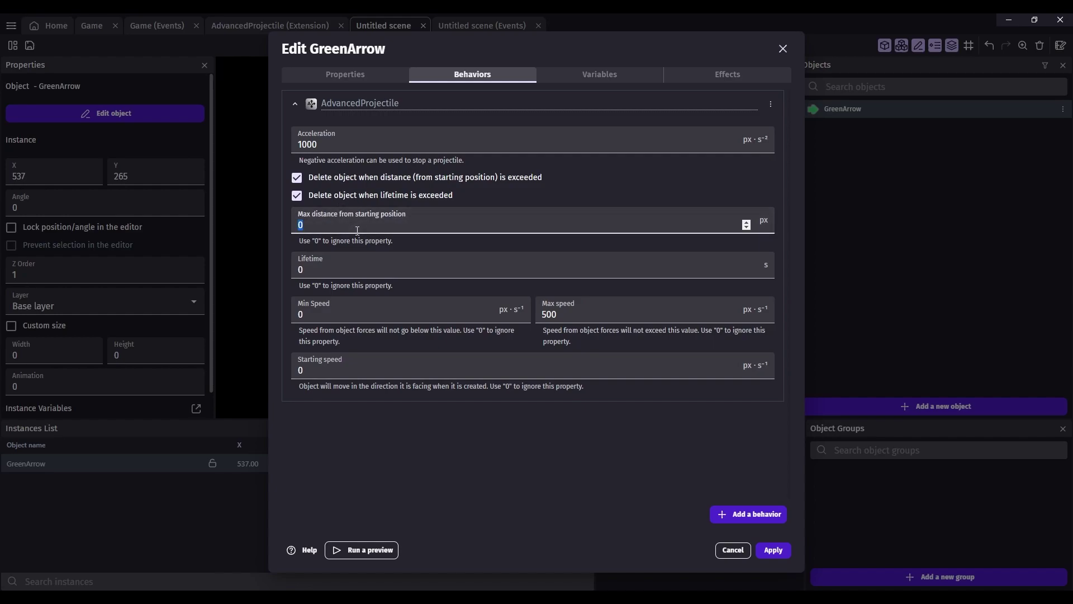
pyautogui.write('600')
pyautogui.click(772, 551)
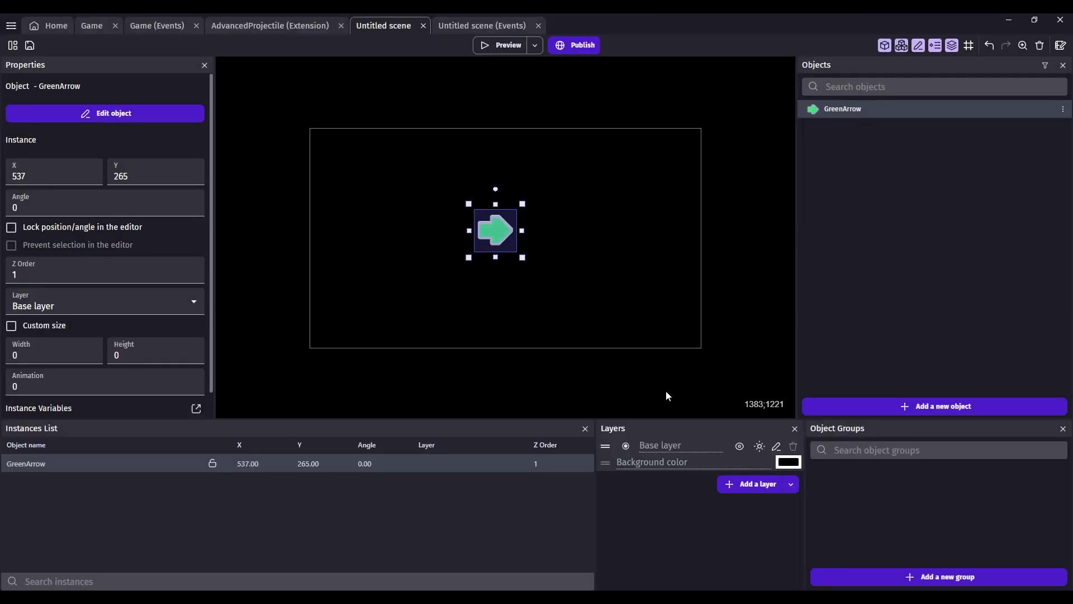
pyautogui.click(506, 45)
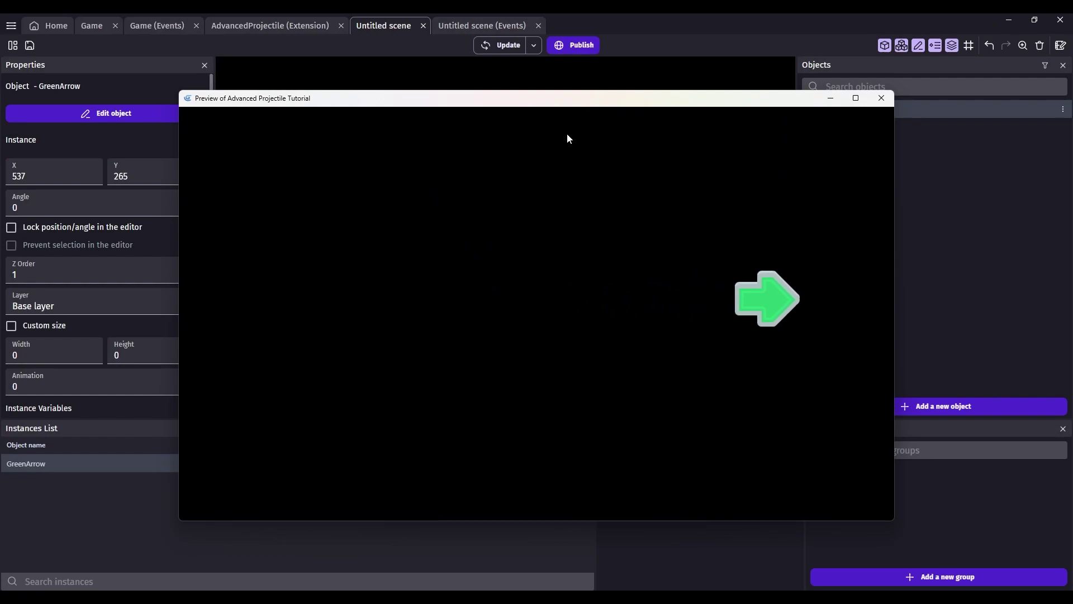
# Reopen GreenArrow's settings to review its projectile behavior and general properties.
pyautogui.click(881, 98)
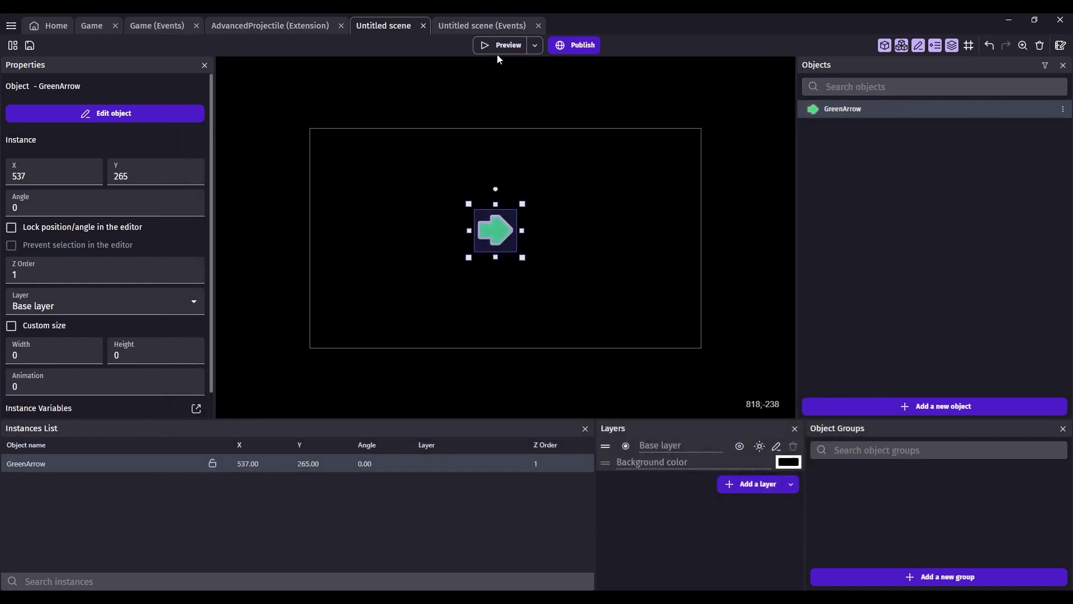
pyautogui.doubleClick(489, 219)
pyautogui.click(467, 75)
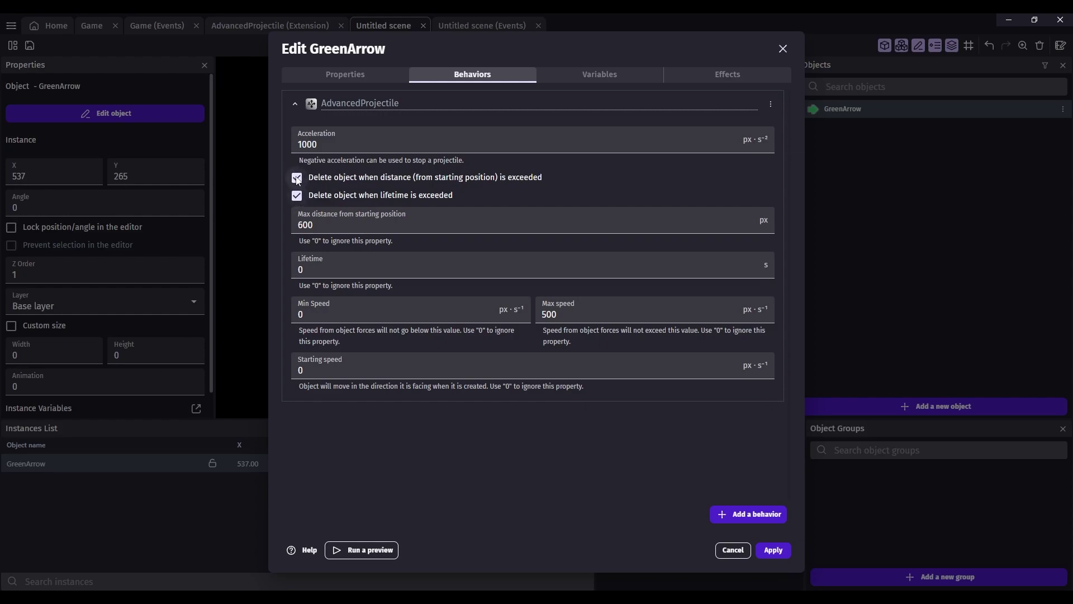
pyautogui.click(345, 74)
# Set GreenArrow's projectile lifetime to 1 second, keeping deletion past max distance enabled.
pyautogui.click(470, 77)
pyautogui.click(297, 178)
pyautogui.click(297, 178)
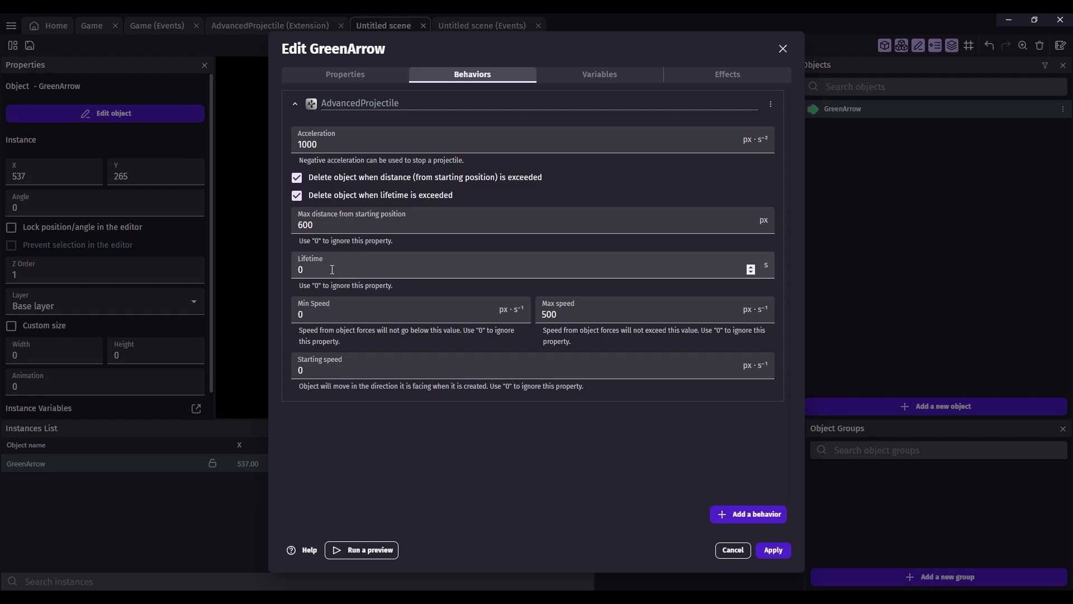
pyautogui.click(351, 261)
pyautogui.write('1')
pyautogui.click(773, 550)
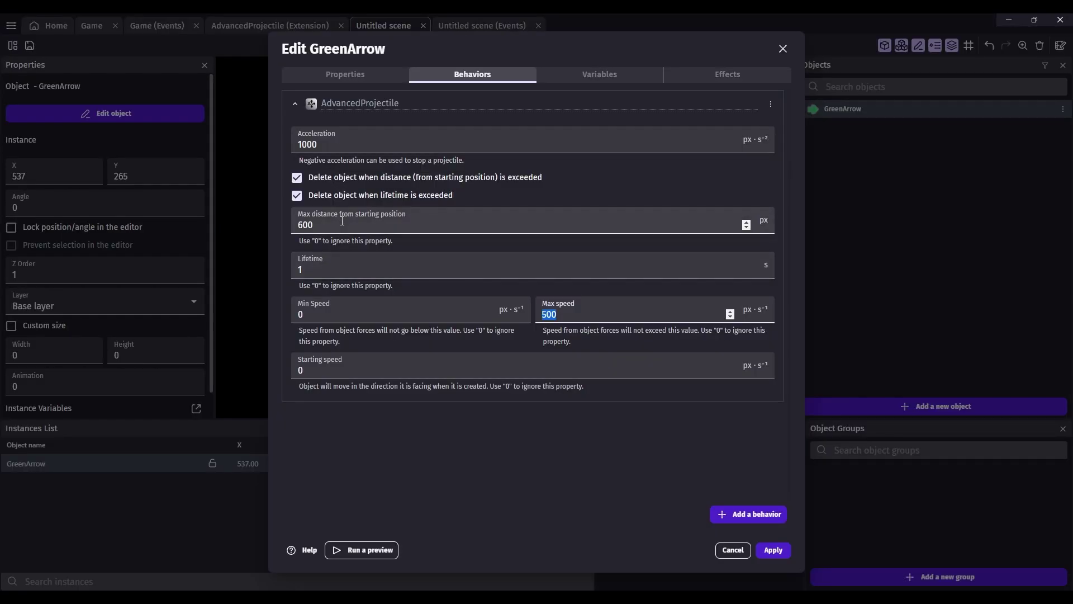
# Reset GreenArrow's max distance to 0, apply, and run a preview.
pyautogui.doubleClick(342, 222)
pyautogui.write('0')
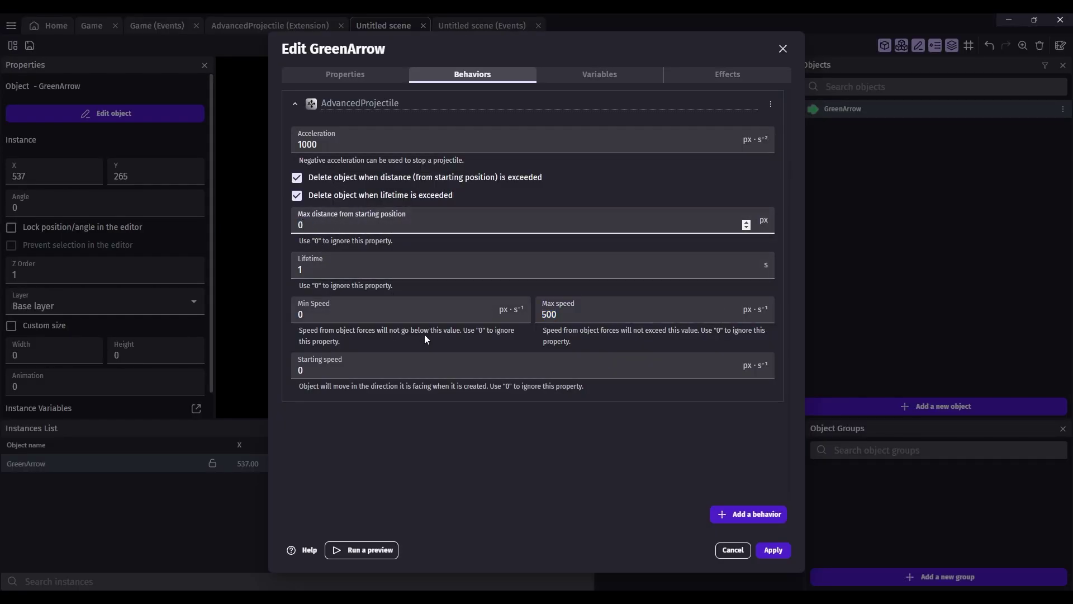
pyautogui.click(750, 529)
pyautogui.click(773, 550)
pyautogui.click(506, 45)
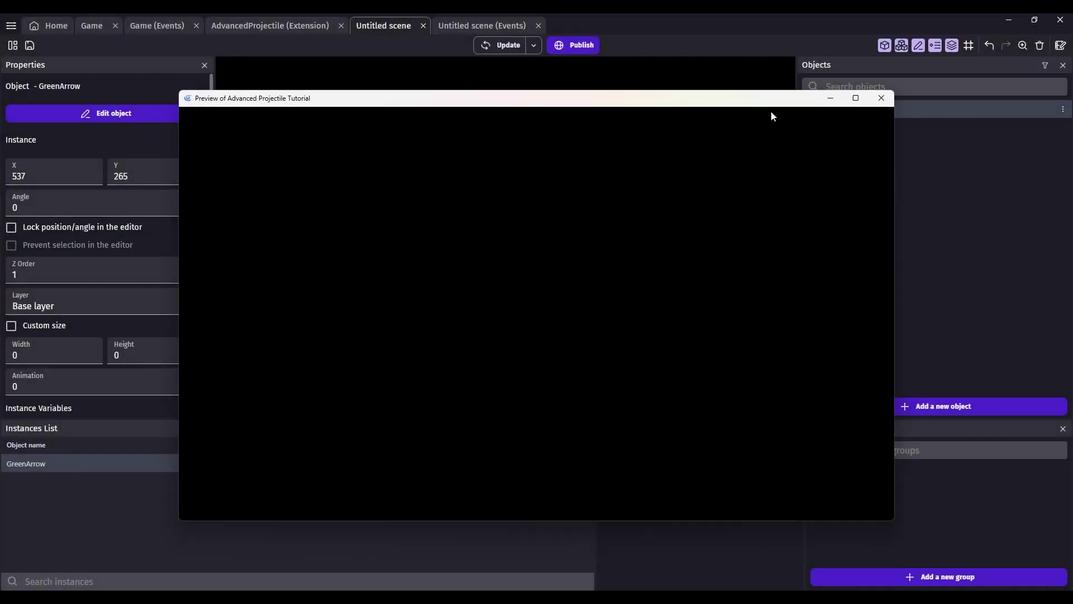
# Review GreenArrow's projectile behavior properties again, then close its settings.
pyautogui.click(882, 98)
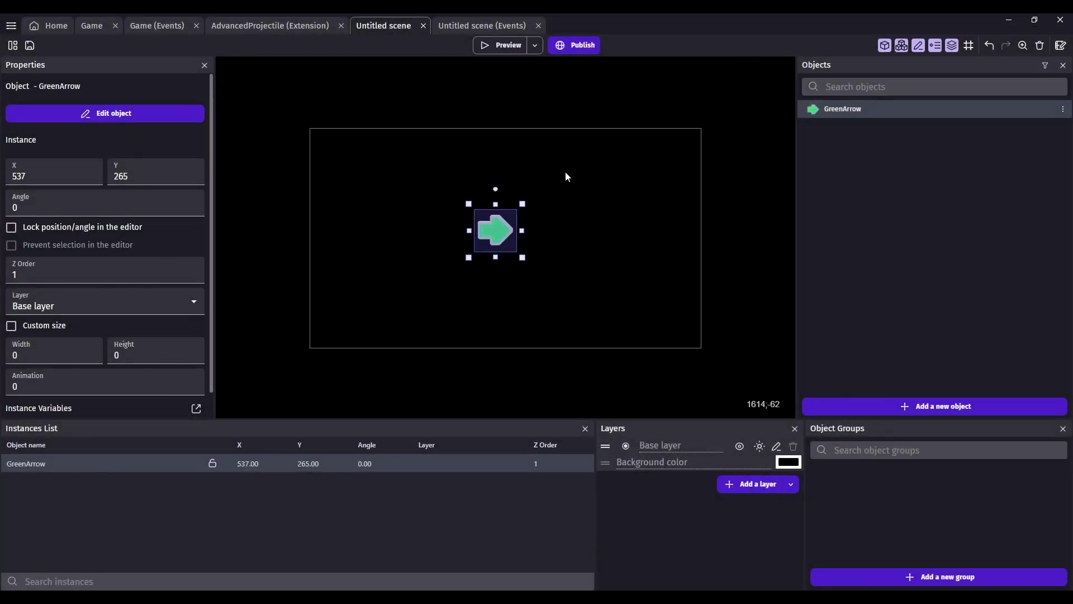
pyautogui.doubleClick(499, 228)
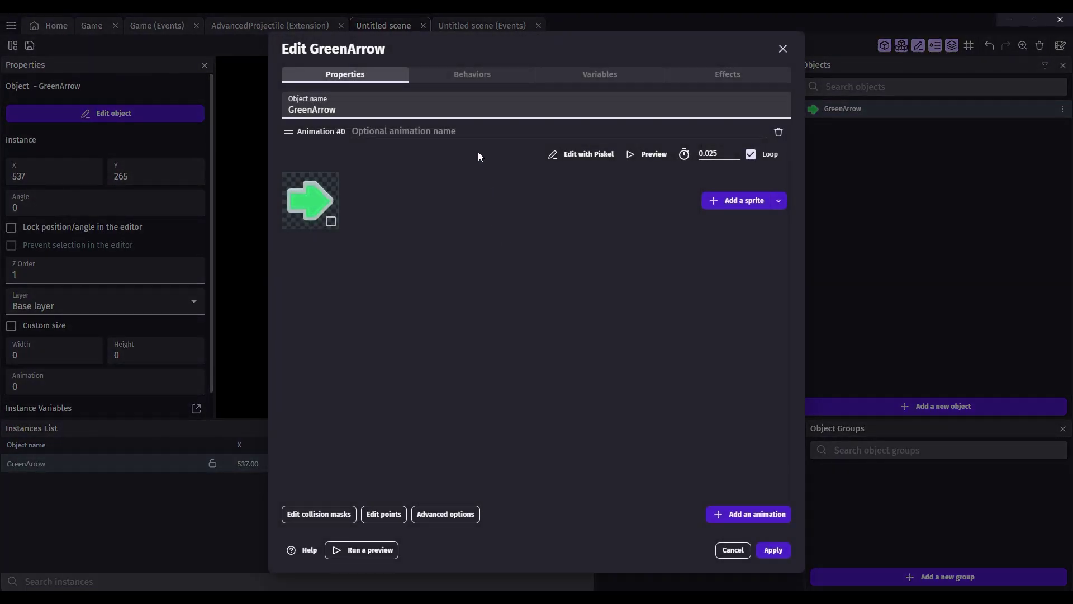
pyautogui.click(467, 75)
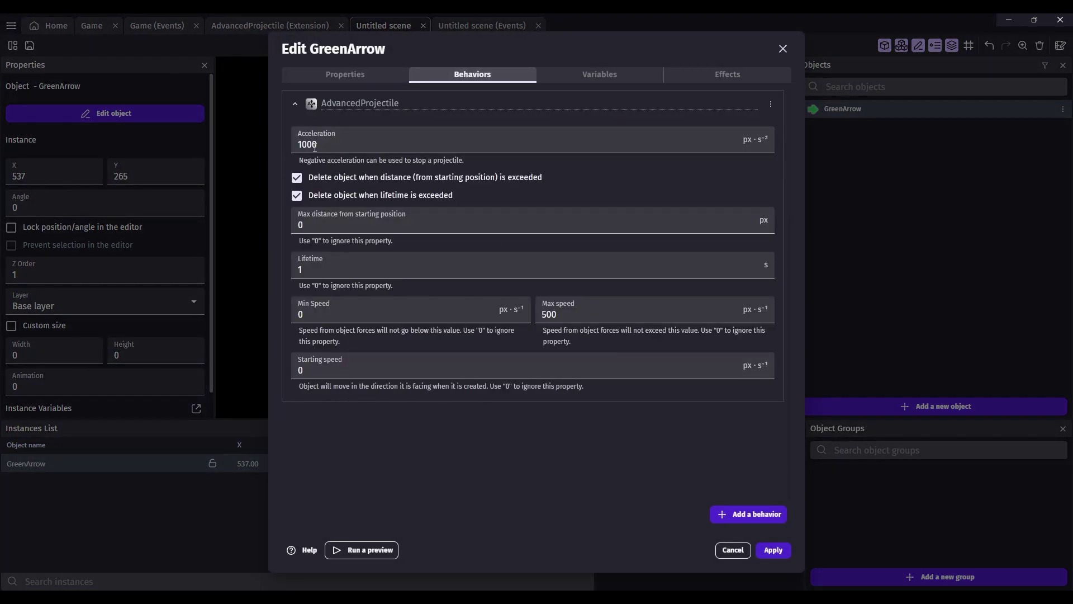
pyautogui.click(101, 92)
# Add an empty event with a GreenArrow 'max distance from starting position' action.
pyautogui.click(468, 25)
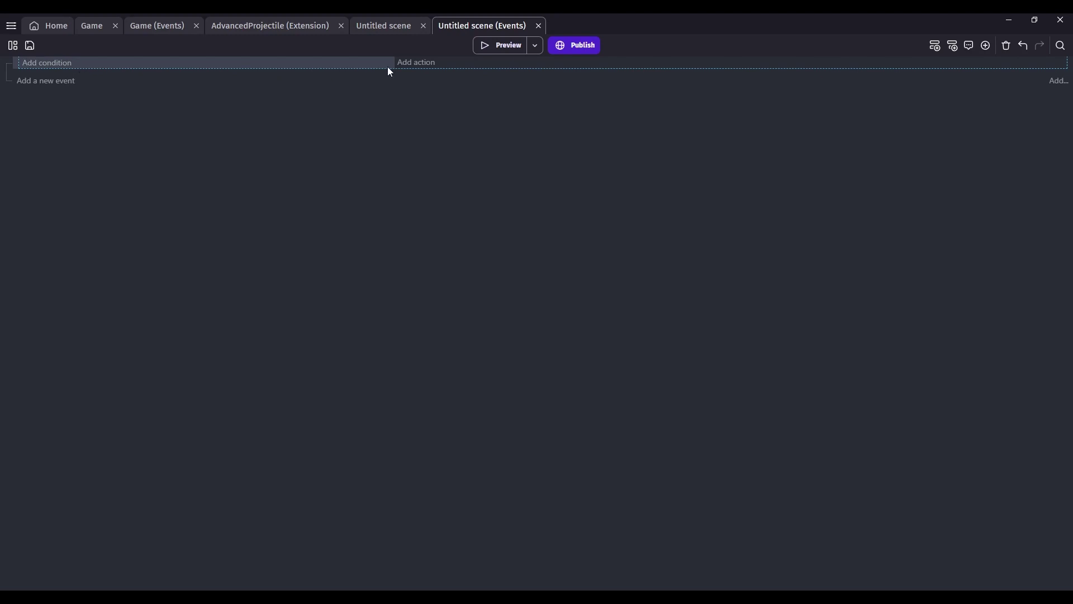
pyautogui.click(410, 63)
pyautogui.click(116, 123)
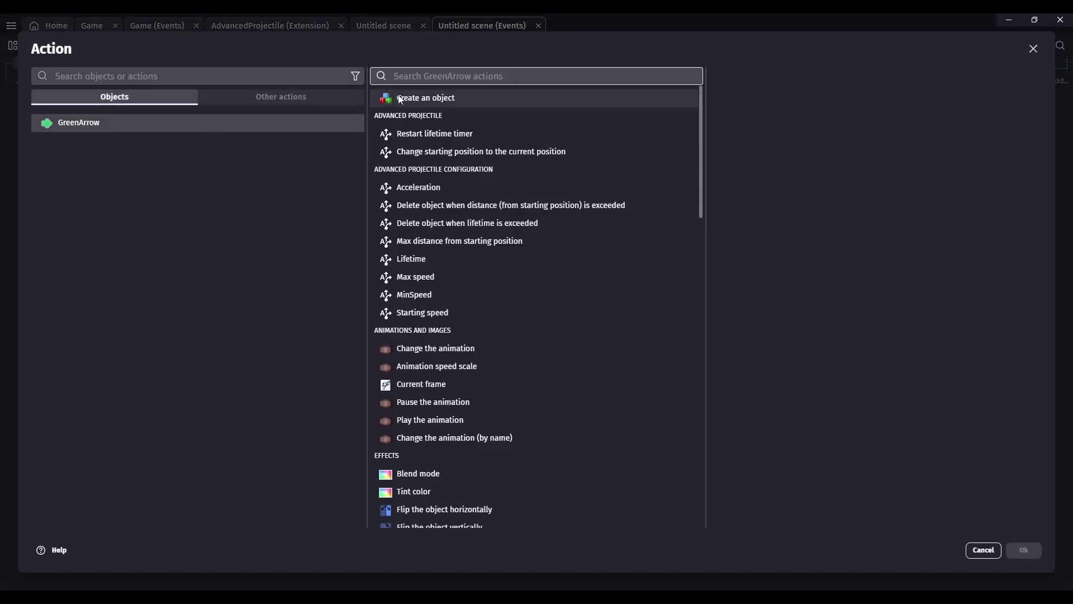
pyautogui.click(448, 241)
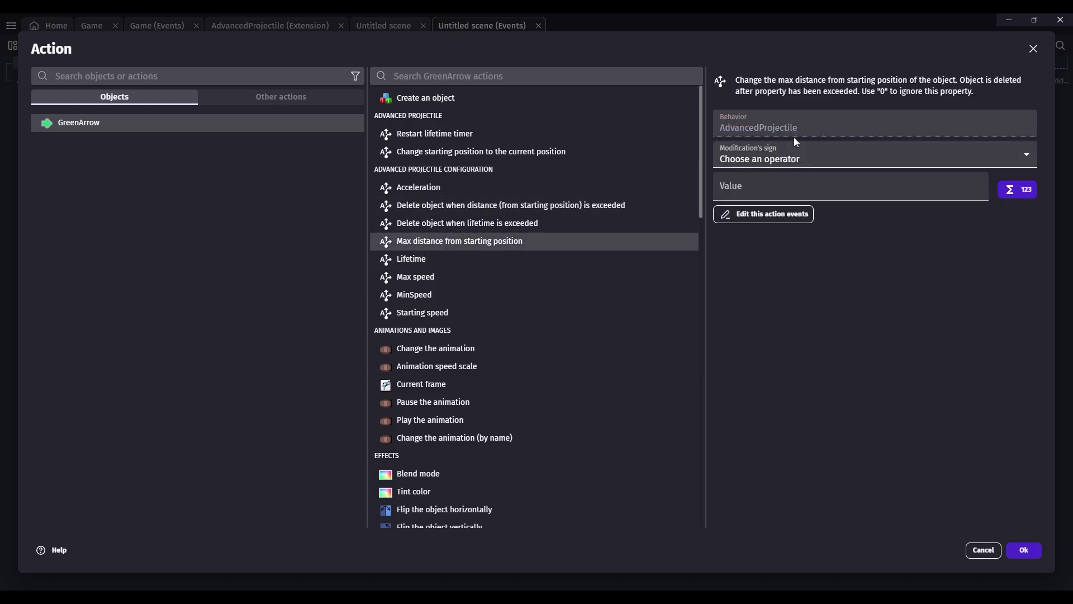
# Set the max distance action to 'set to' 200, preview, and return to the scene.
pyautogui.click(792, 157)
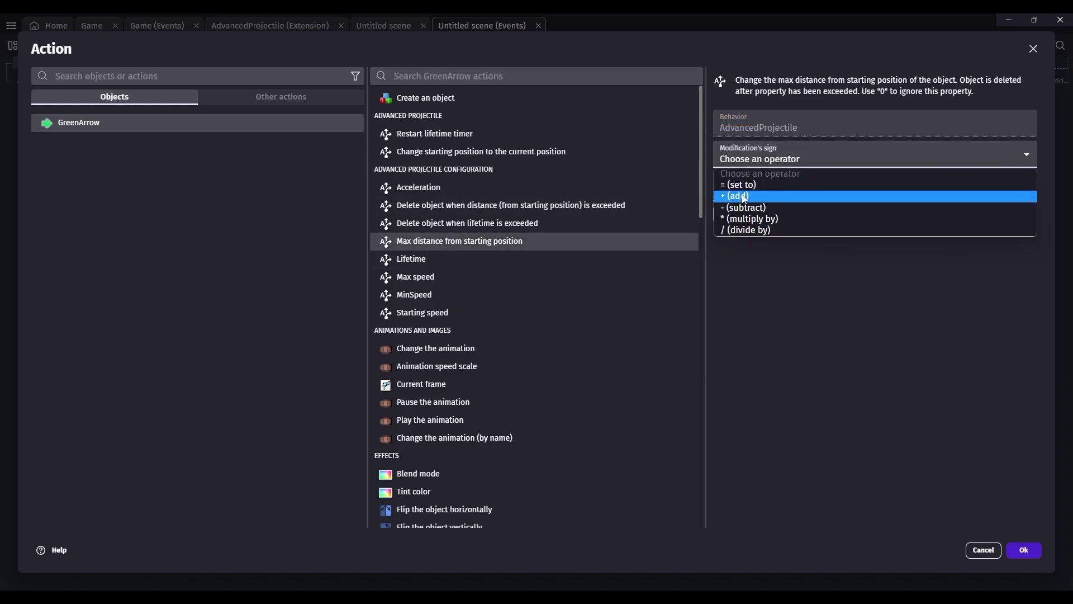
pyautogui.click(742, 185)
pyautogui.click(743, 190)
pyautogui.write('200')
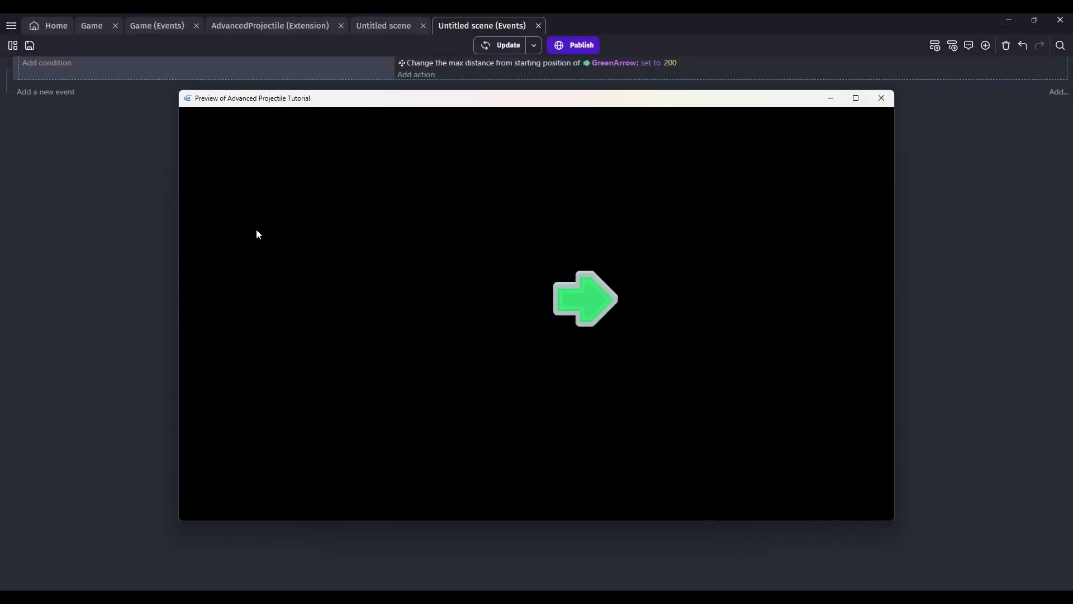
pyautogui.click(882, 98)
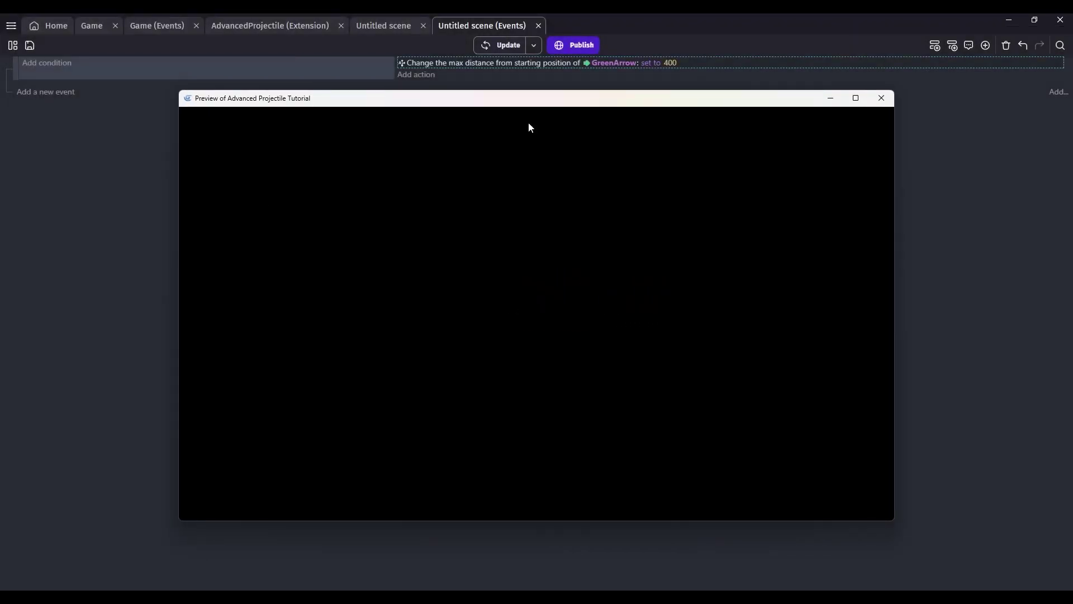
pyautogui.click(882, 98)
pyautogui.click(416, 74)
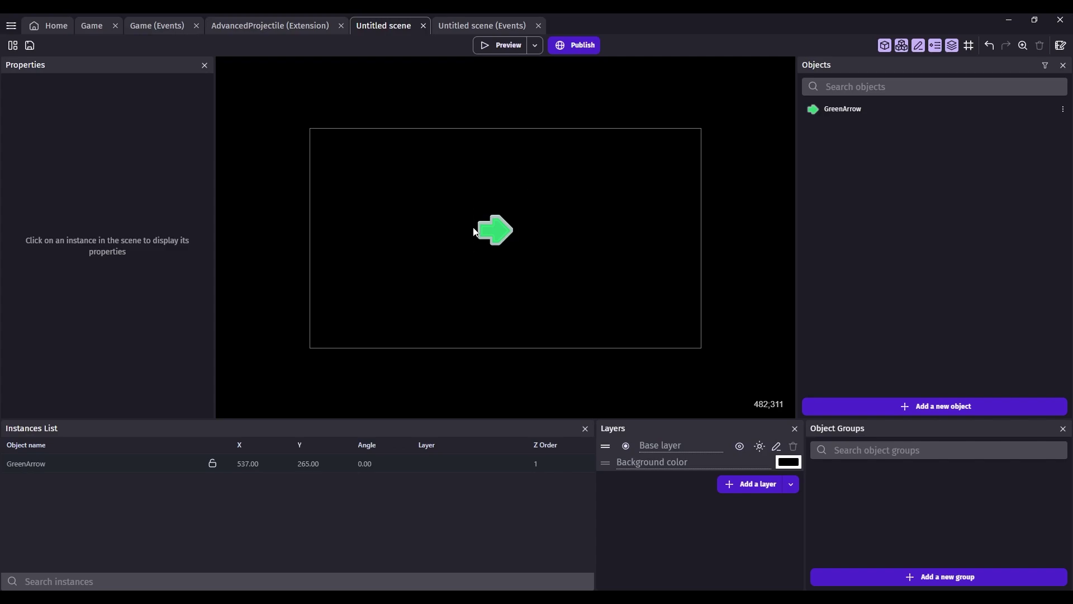
# Turn off deleting GreenArrow when max distance is exceeded and apply the behavior change.
pyautogui.doubleClick(494, 235)
pyautogui.click(471, 78)
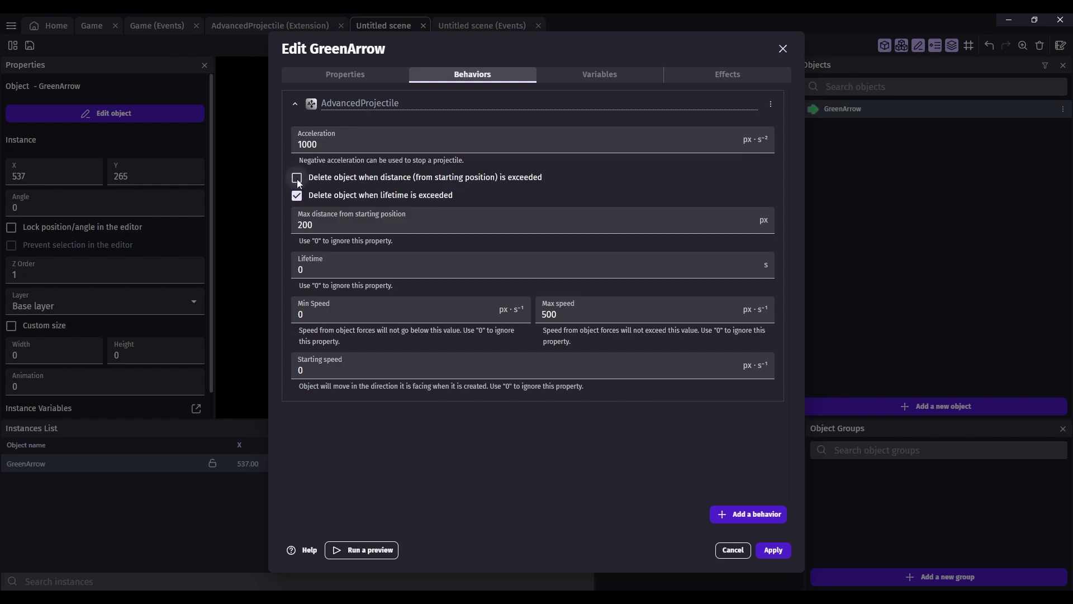
pyautogui.click(774, 550)
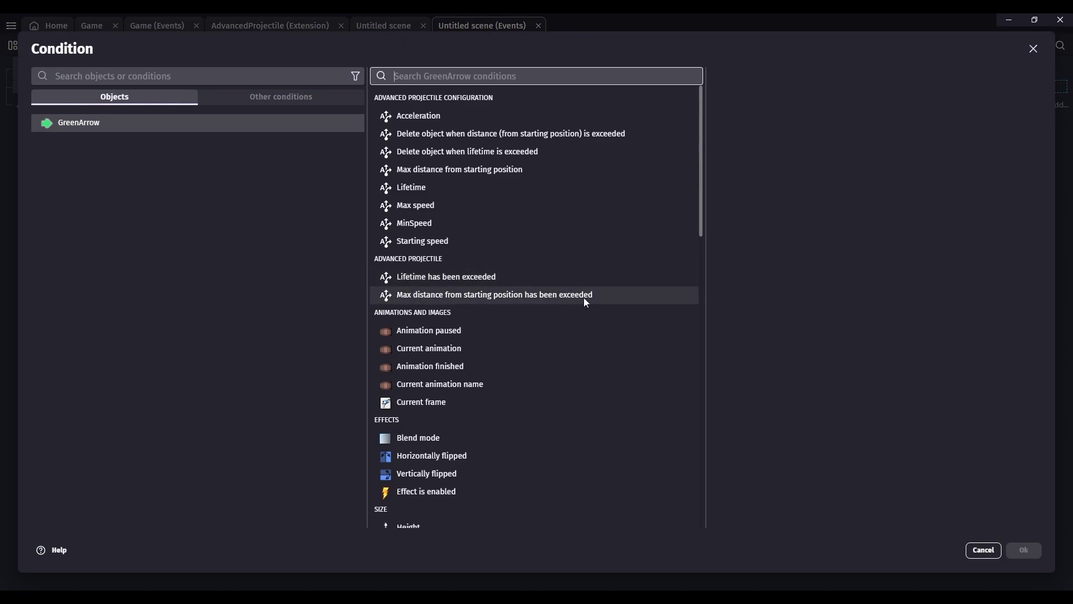
# Add the 'max distance exceeded' condition with an action that stops GreenArrow.
pyautogui.click(564, 298)
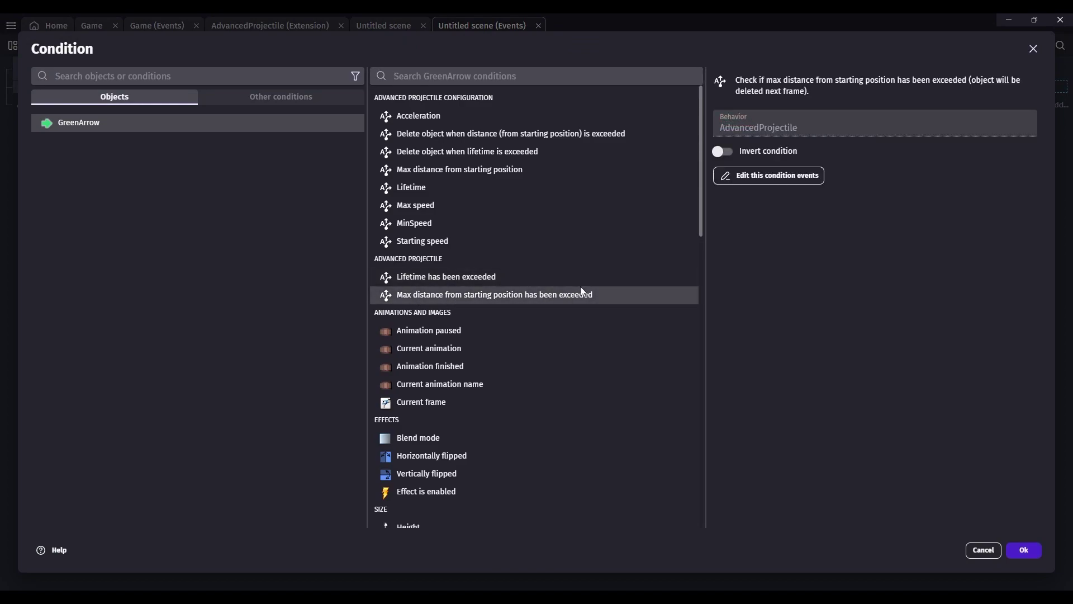
pyautogui.click(1030, 555)
pyautogui.click(410, 88)
pyautogui.click(82, 124)
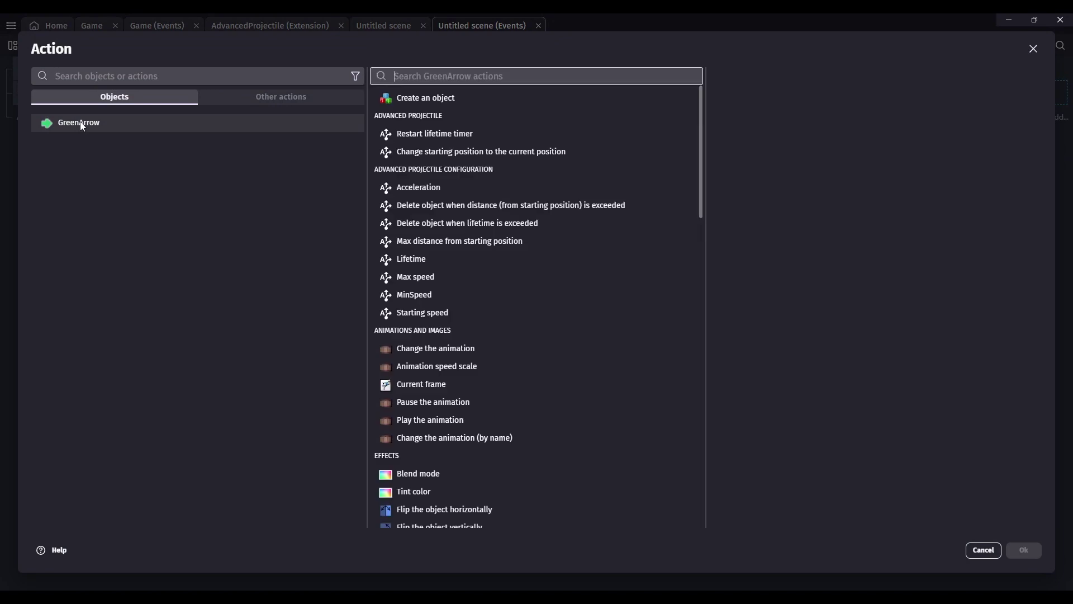
pyautogui.write('stop')
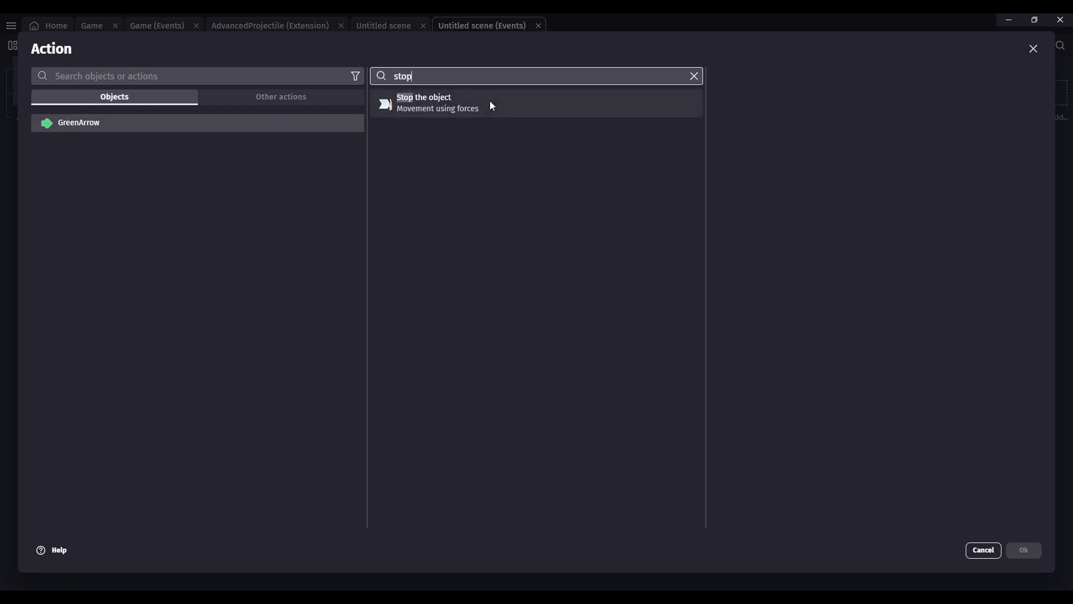
pyautogui.click(492, 105)
pyautogui.click(1016, 553)
# Add a second action rotating GreenArrow at 180 degrees per second, then preview.
pyautogui.click(409, 104)
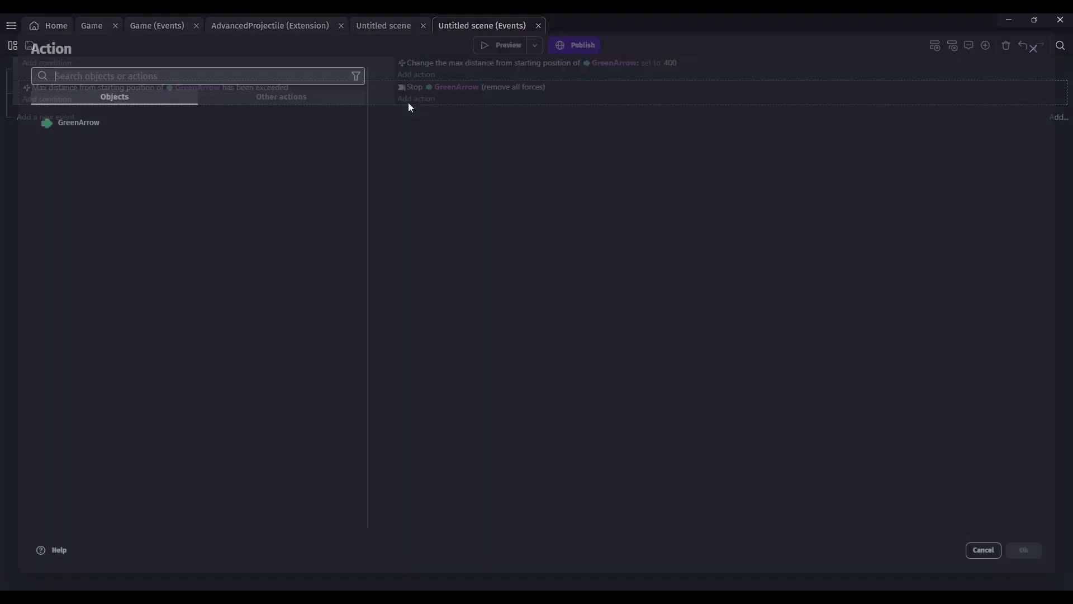
pyautogui.click(106, 120)
pyautogui.write('rot')
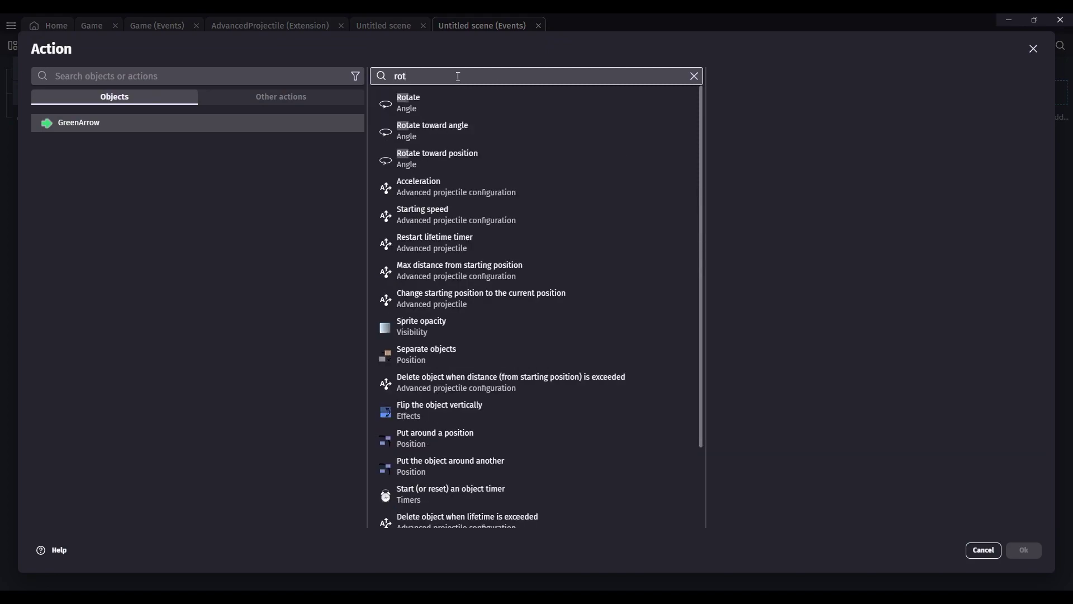
pyautogui.click(475, 104)
pyautogui.write('180')
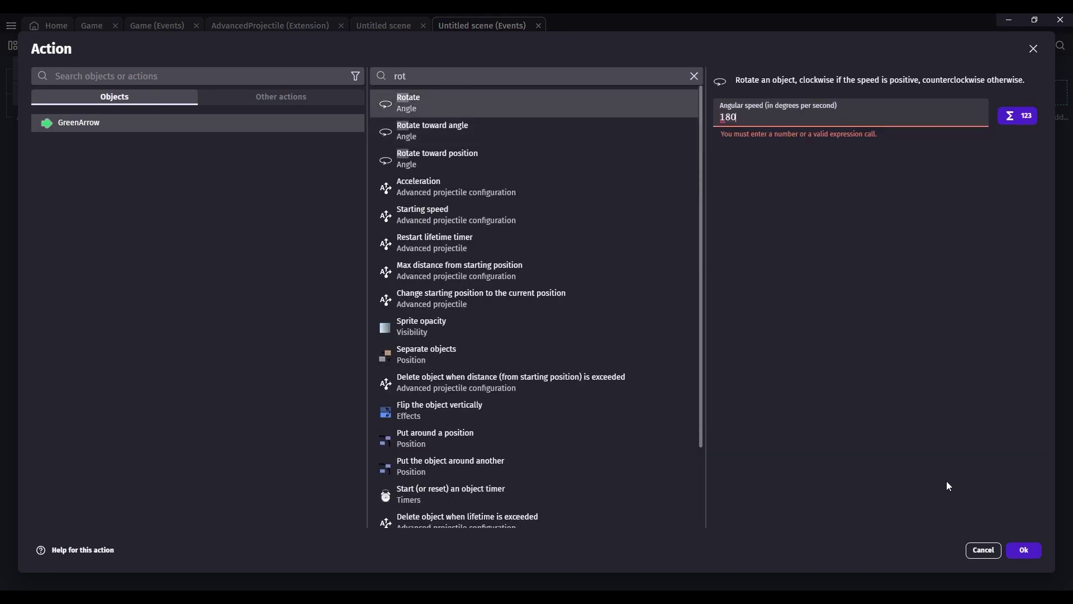
pyautogui.click(1024, 550)
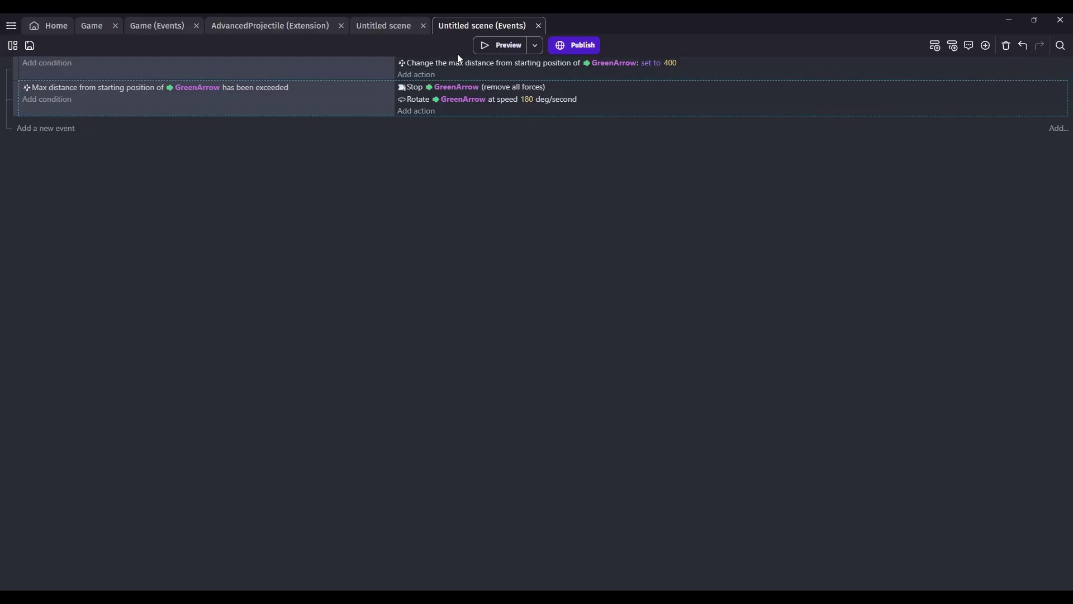
pyautogui.click(501, 47)
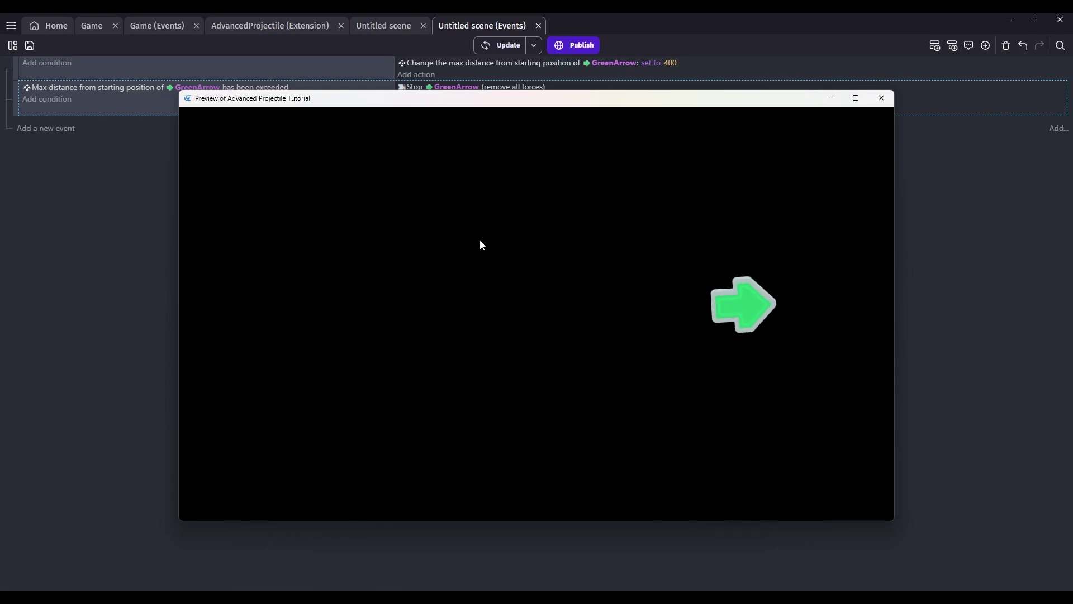
# Move the preview window down to reveal the events beneath it.
pyautogui.moveTo(472, 102); pyautogui.dragTo(472, 169)
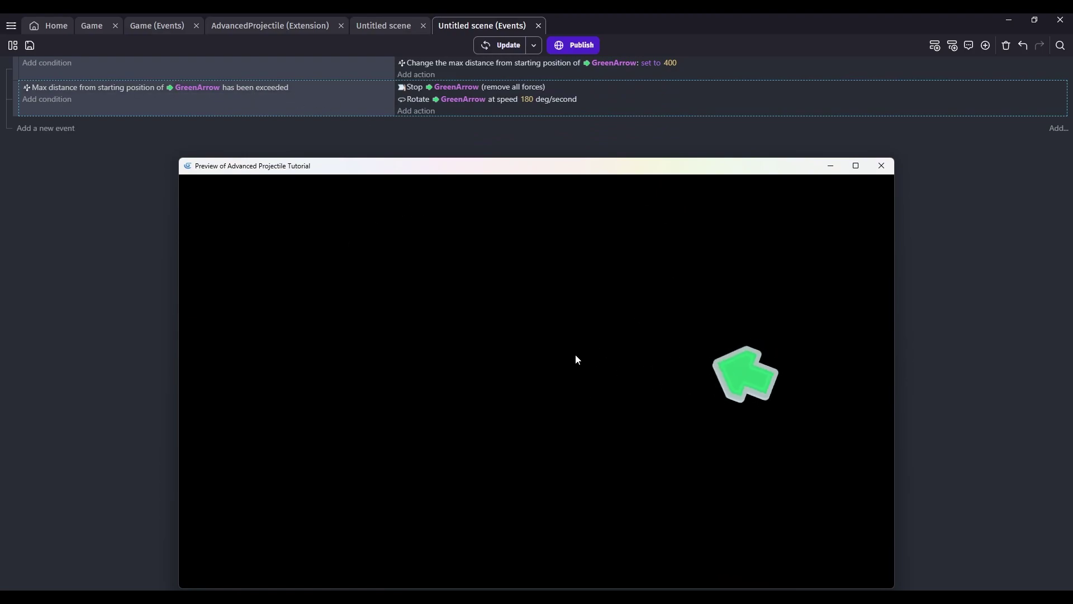
# Close the preview and list GreenArrow's actions for a new action.
pyautogui.click(431, 112)
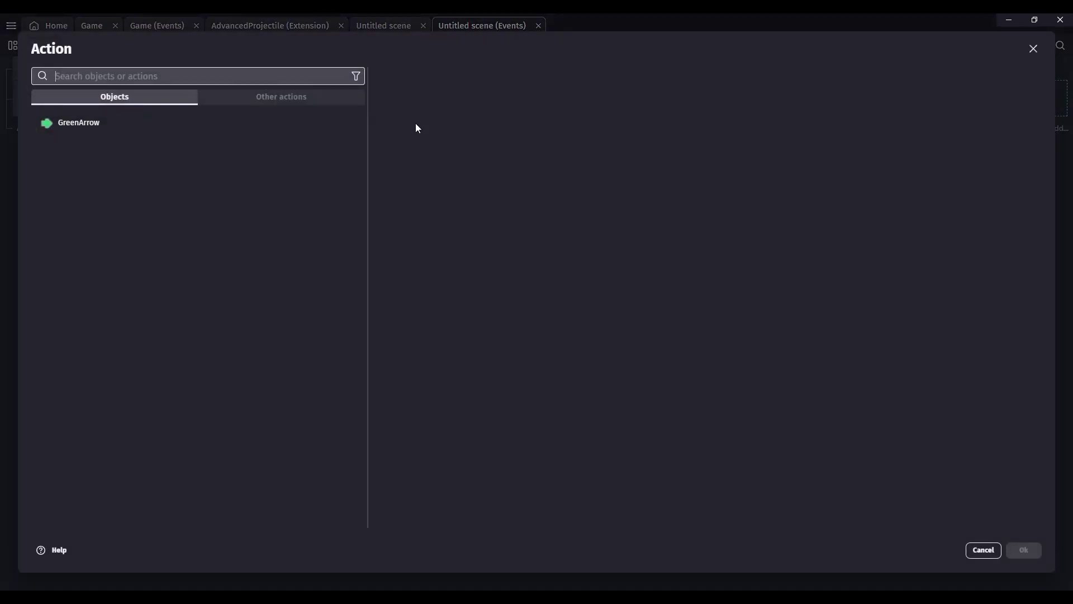
pyautogui.click(194, 130)
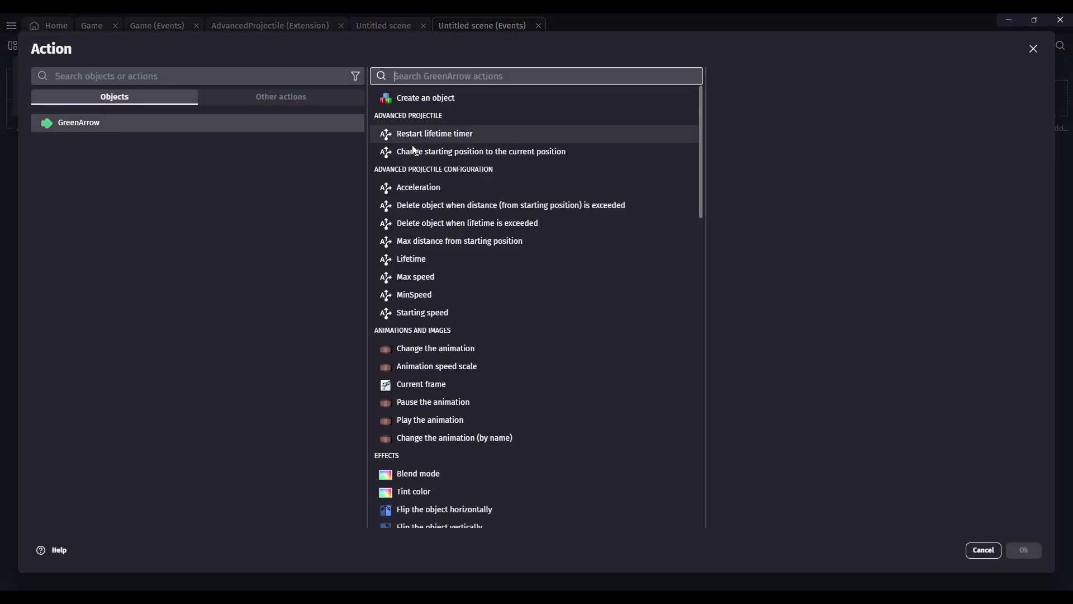